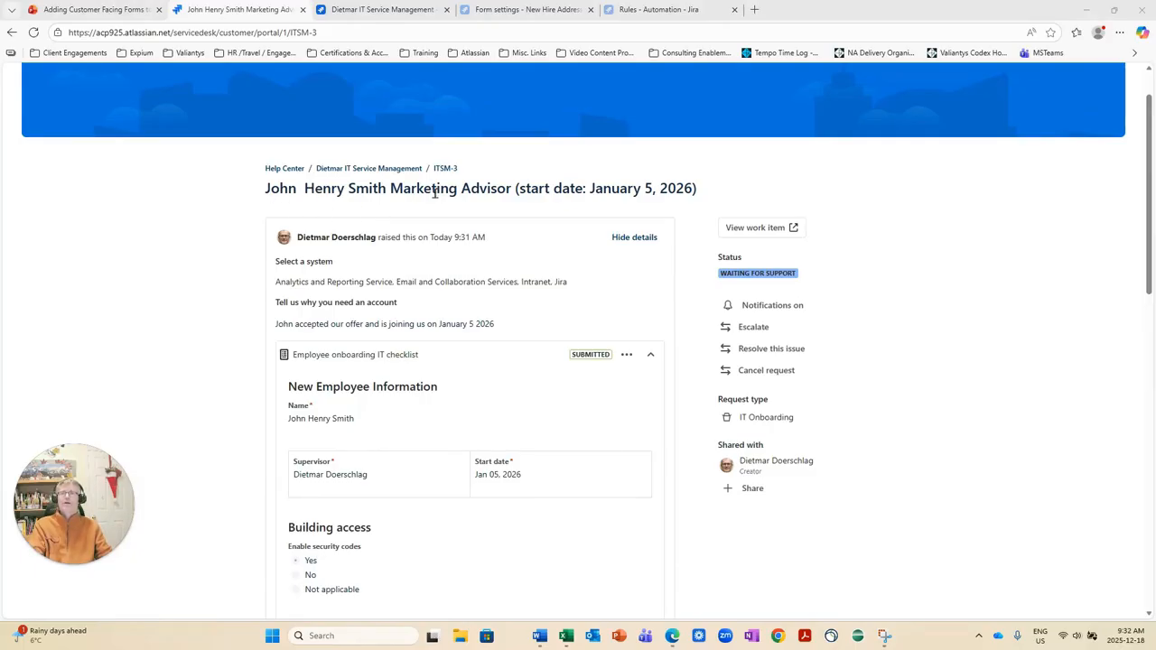
Open work item ITSM-3 from the portal request in a separate browser tab and assign it to yourself
scroll(294, 400, down, 4)
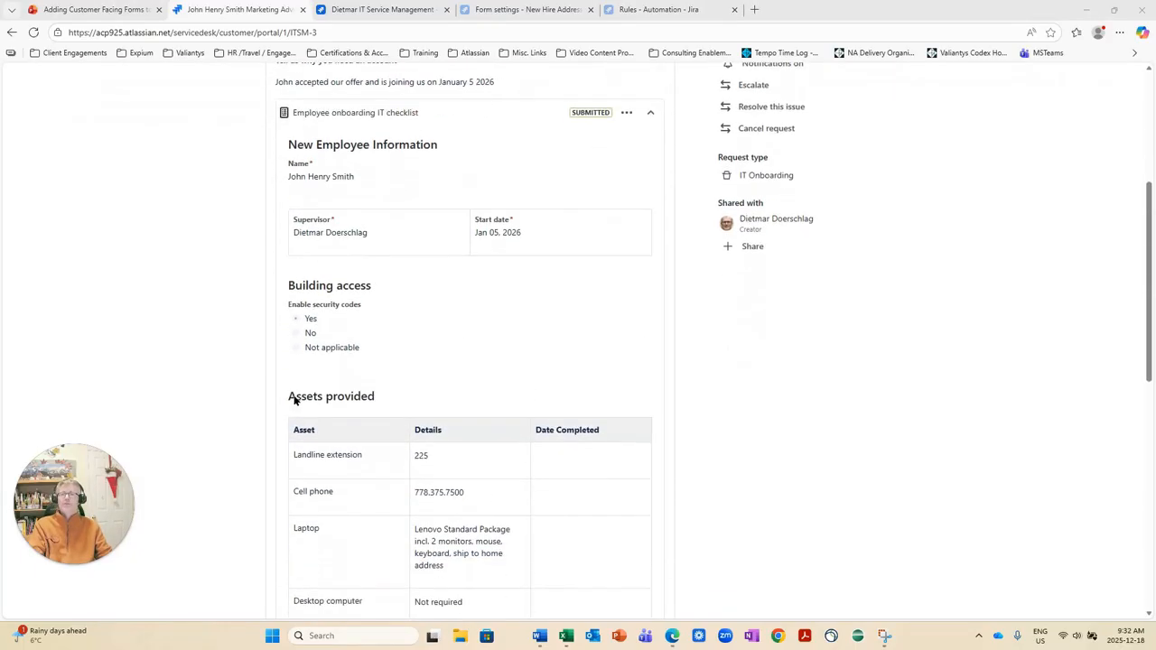
scroll(293, 395, down, 1)
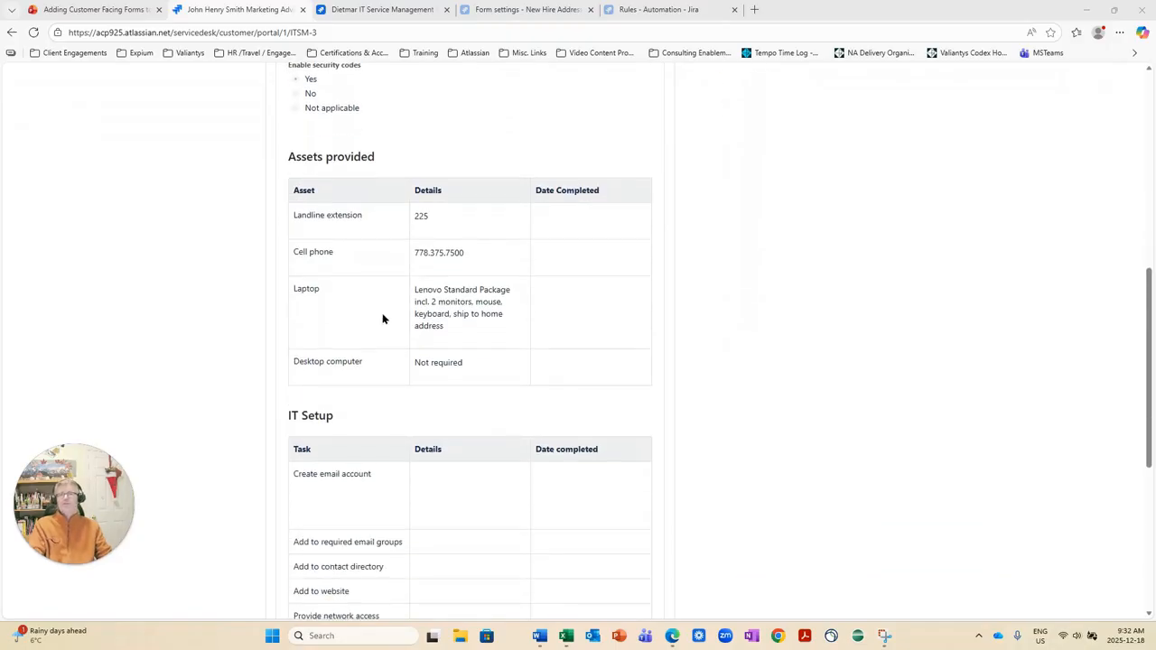
scroll(382, 361, down, 4)
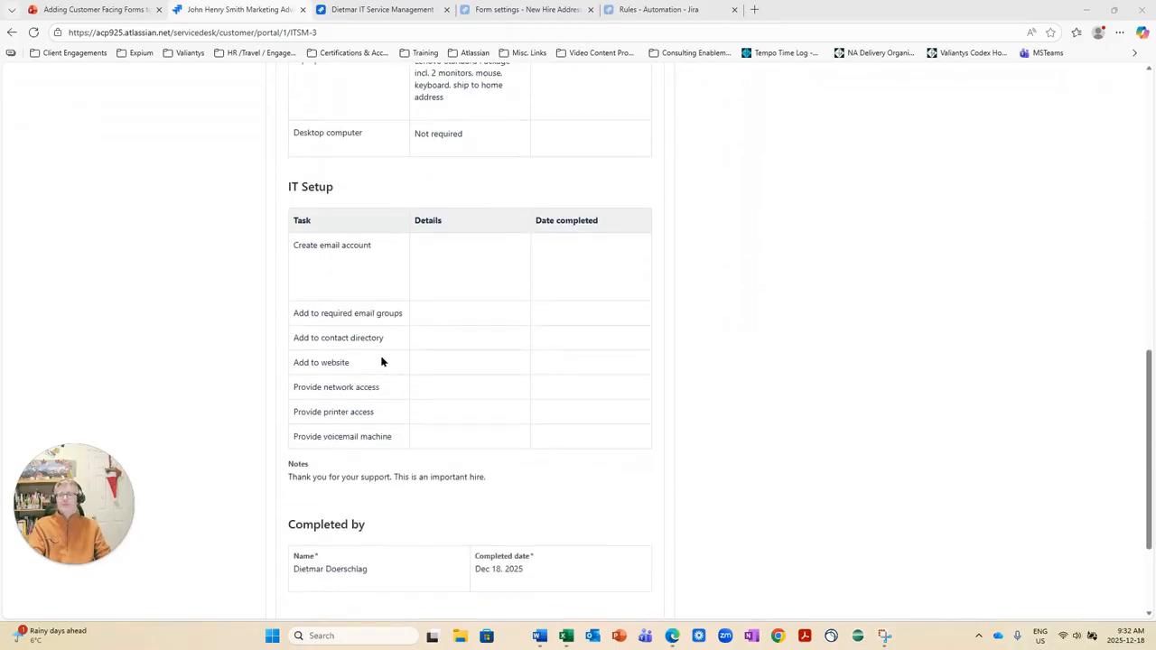
scroll(374, 362, up, 10)
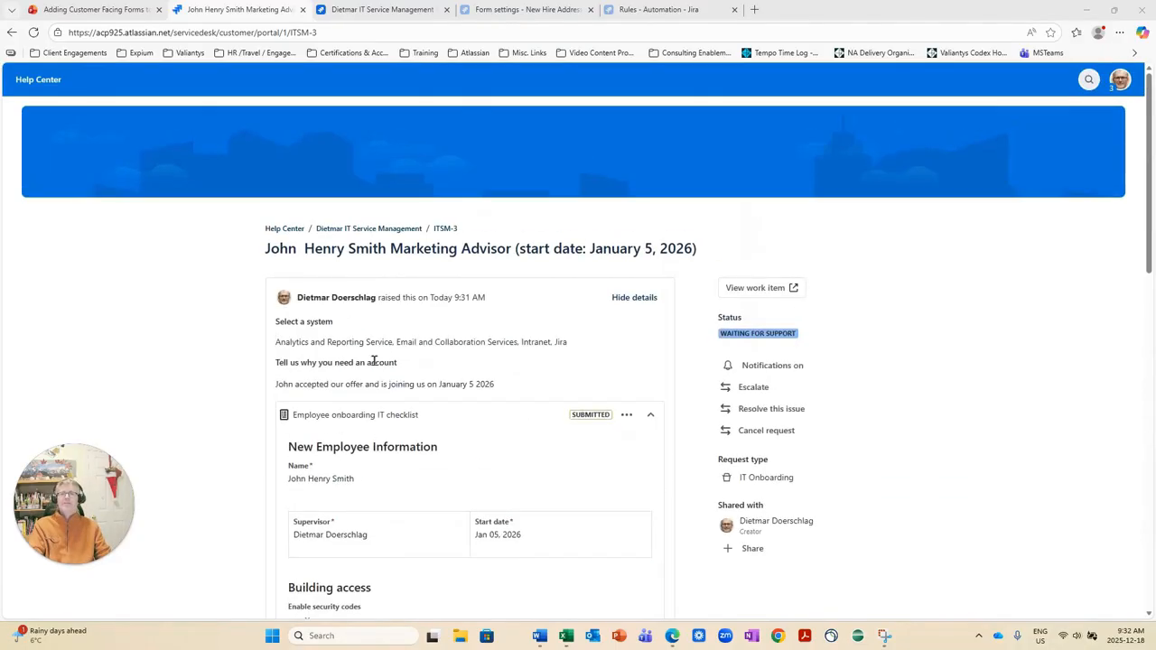
right_click(445, 232)
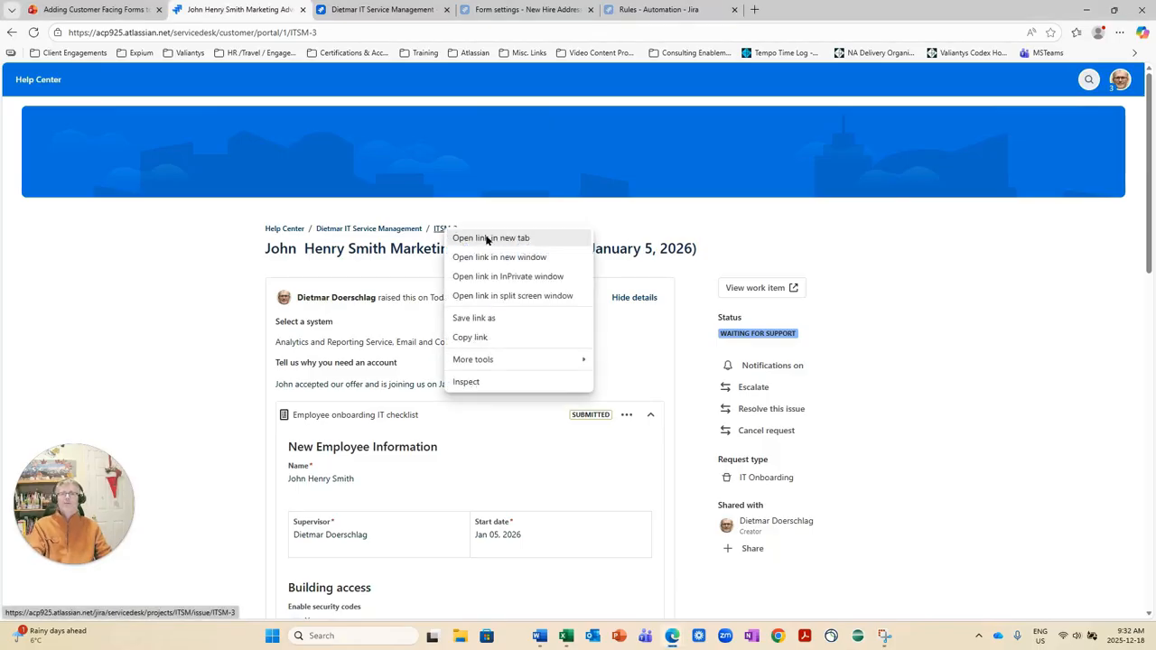
click(487, 239)
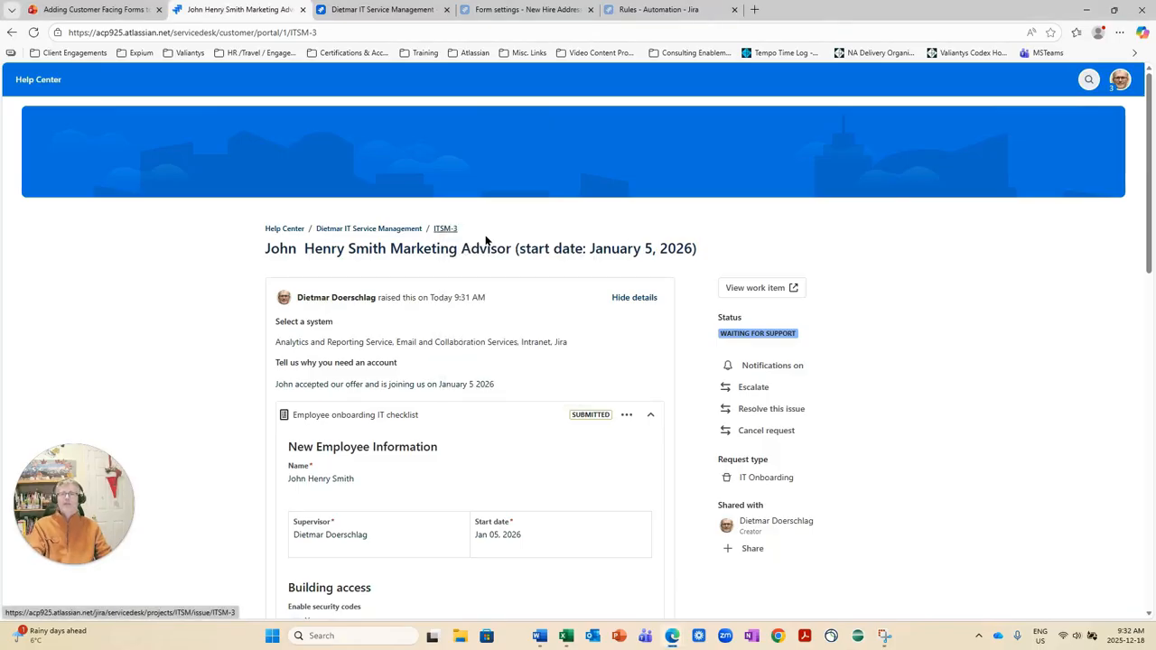
click(362, 9)
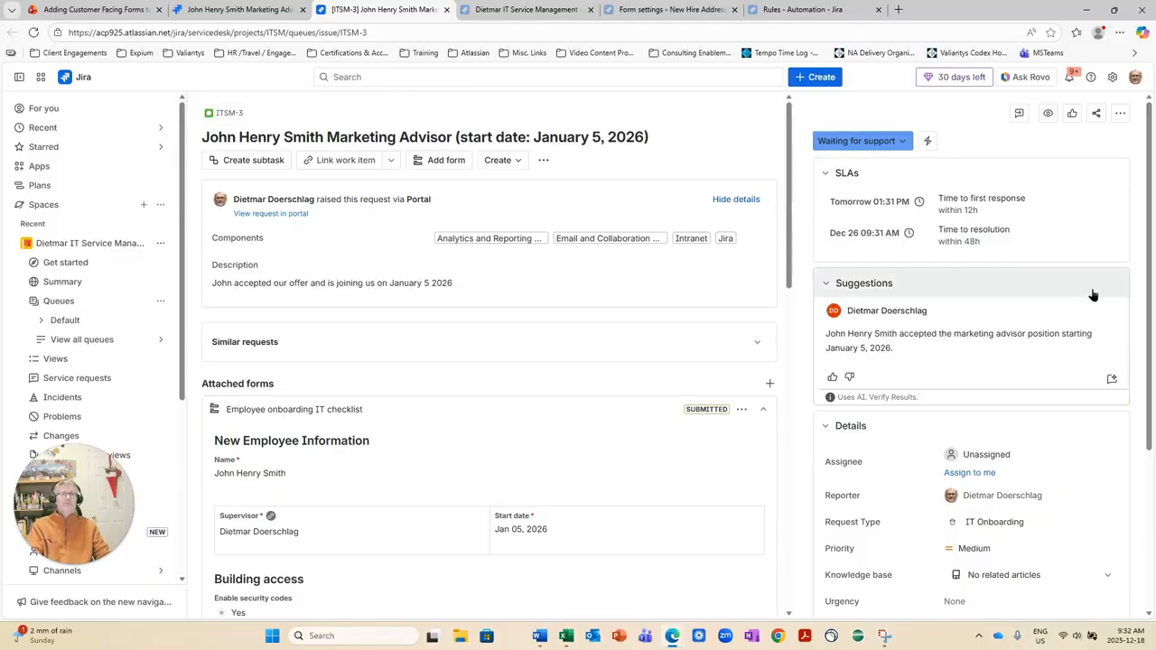
click(966, 474)
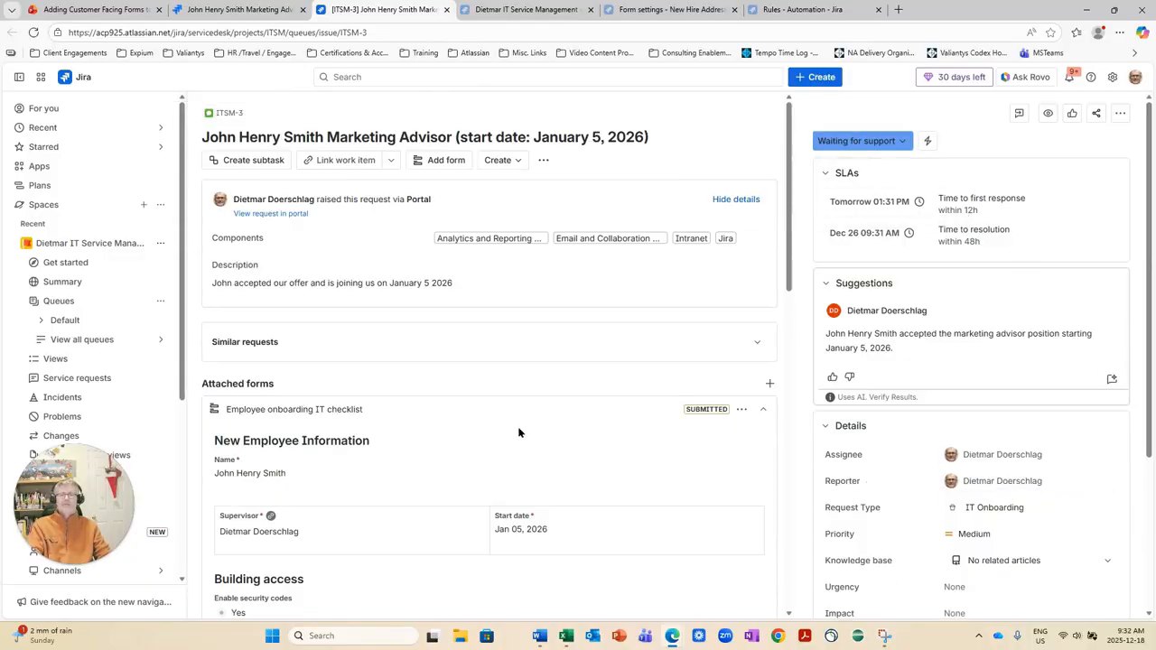
Review the submitted Employee onboarding IT checklist on the work item, including building access, assets provided and IT setup
scroll(328, 430, down, 2)
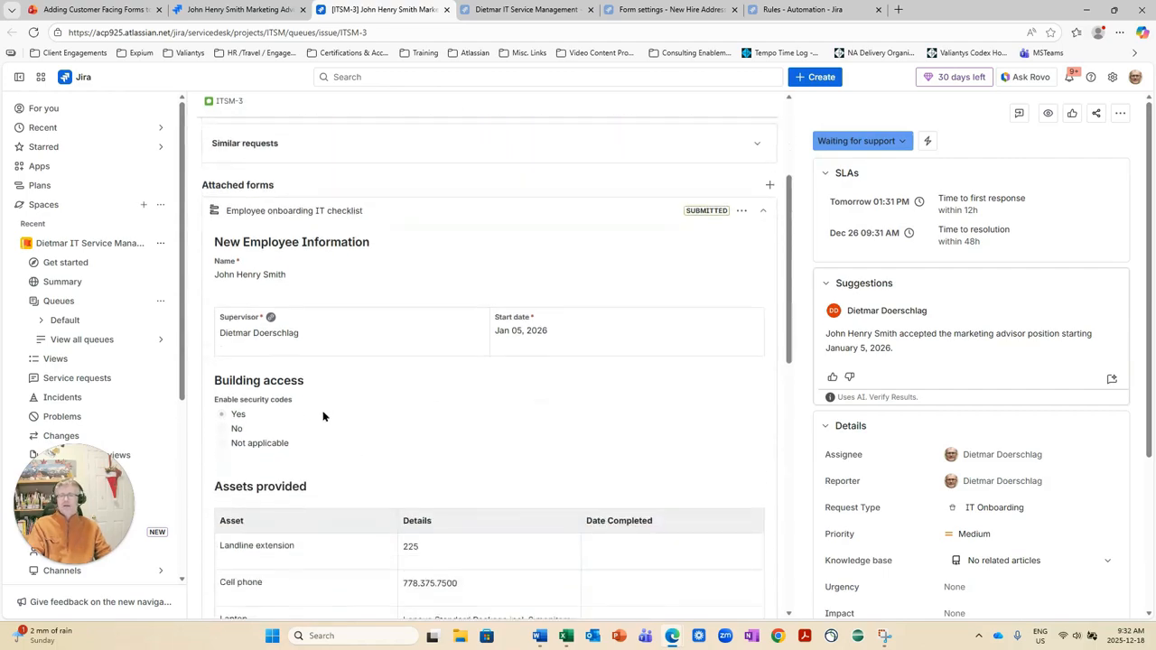
scroll(329, 432, down, 1)
scroll(301, 400, down, 1)
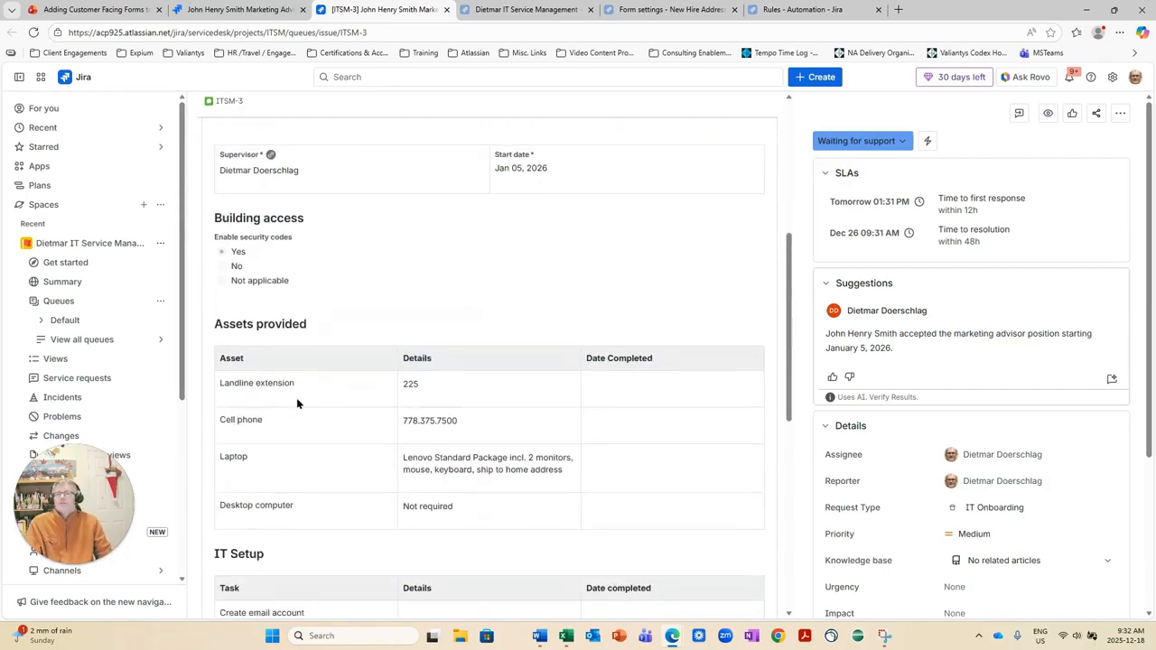
scroll(296, 400, down, 2)
scroll(297, 403, up, 4)
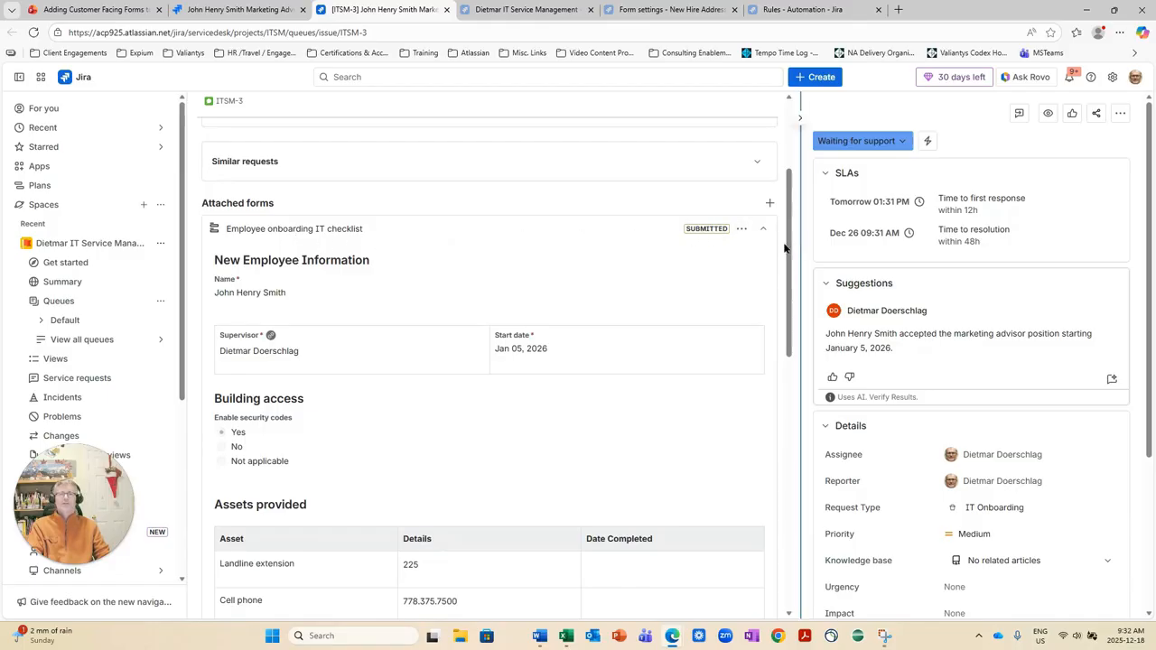
scroll(279, 419, down, 3)
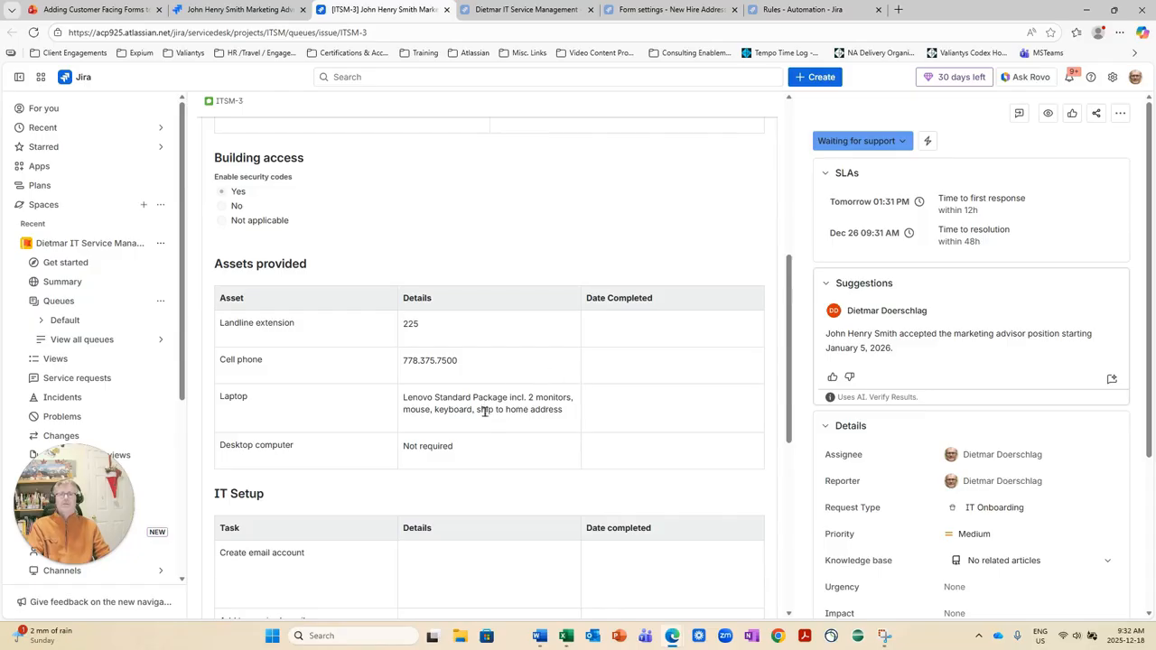
scroll(702, 309, up, 3)
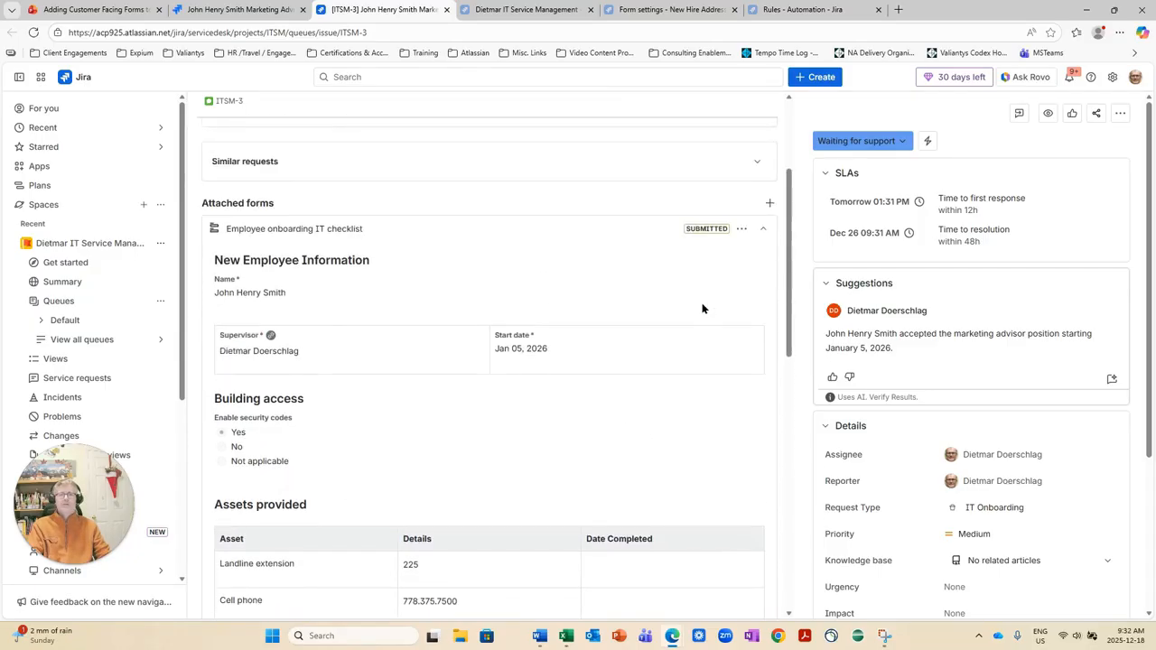
scroll(702, 309, up, 1)
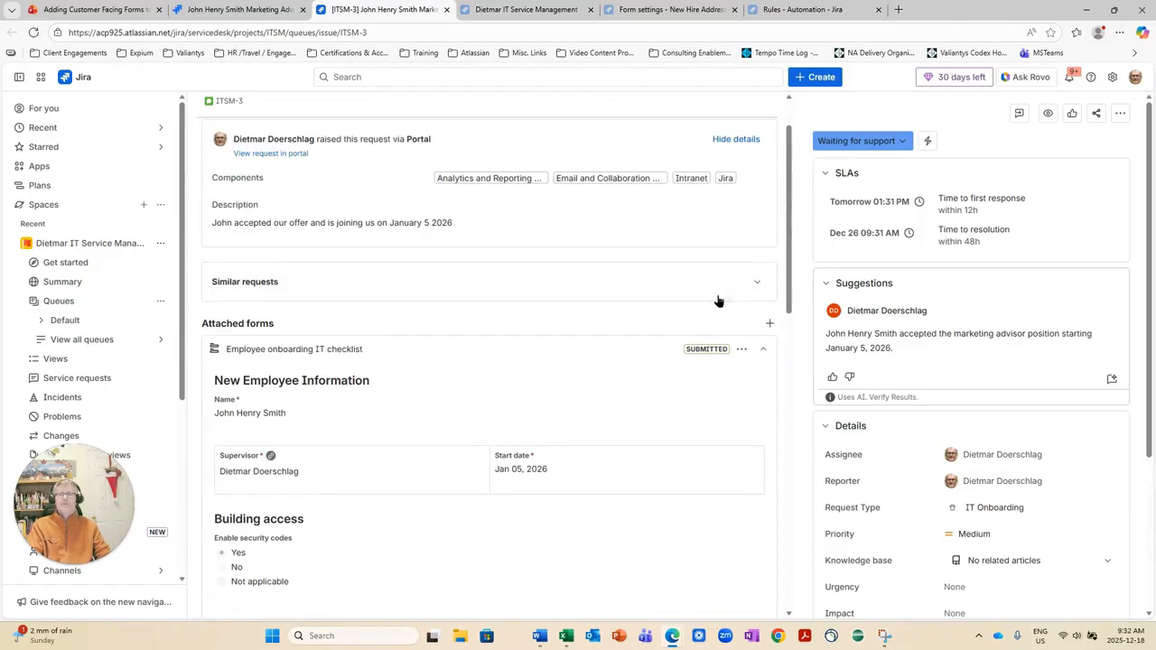
Open the Employee onboarding IT checklist for editing and examine its details and completion date fields for assets and IT setup
click(742, 351)
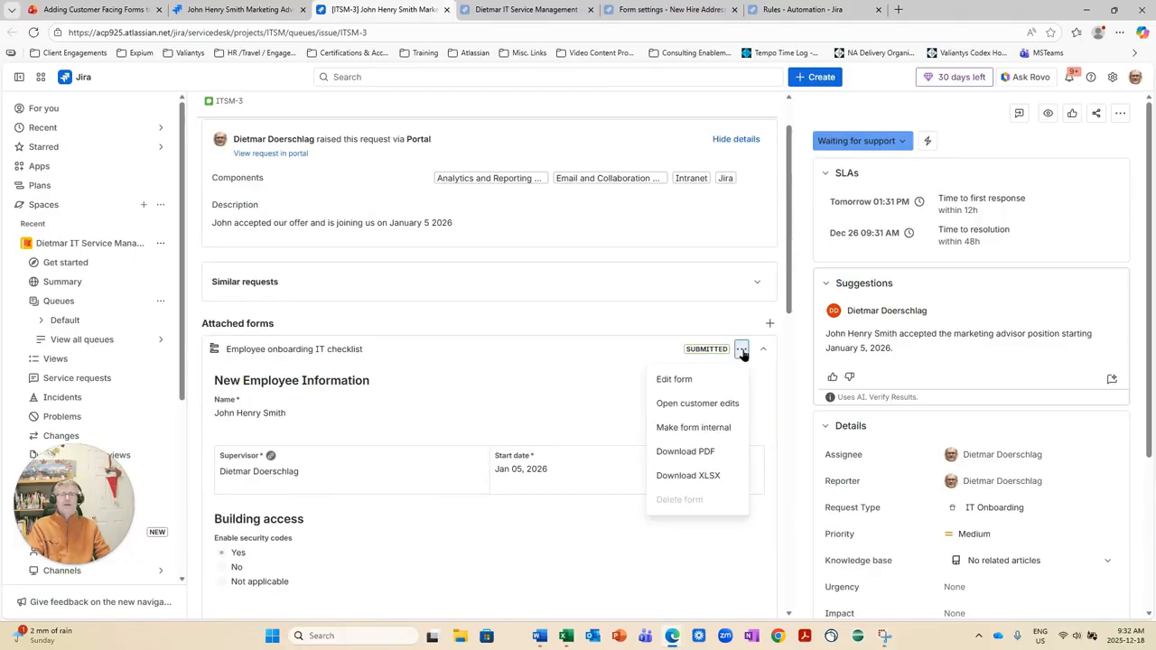
click(674, 380)
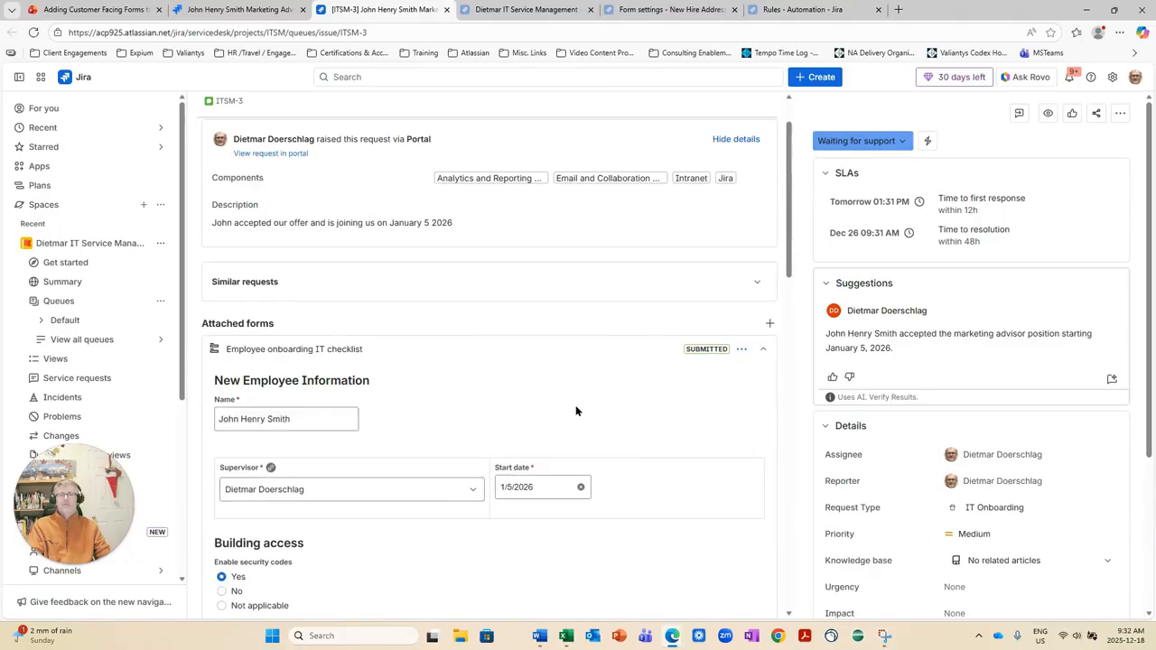
scroll(334, 456, down, 2)
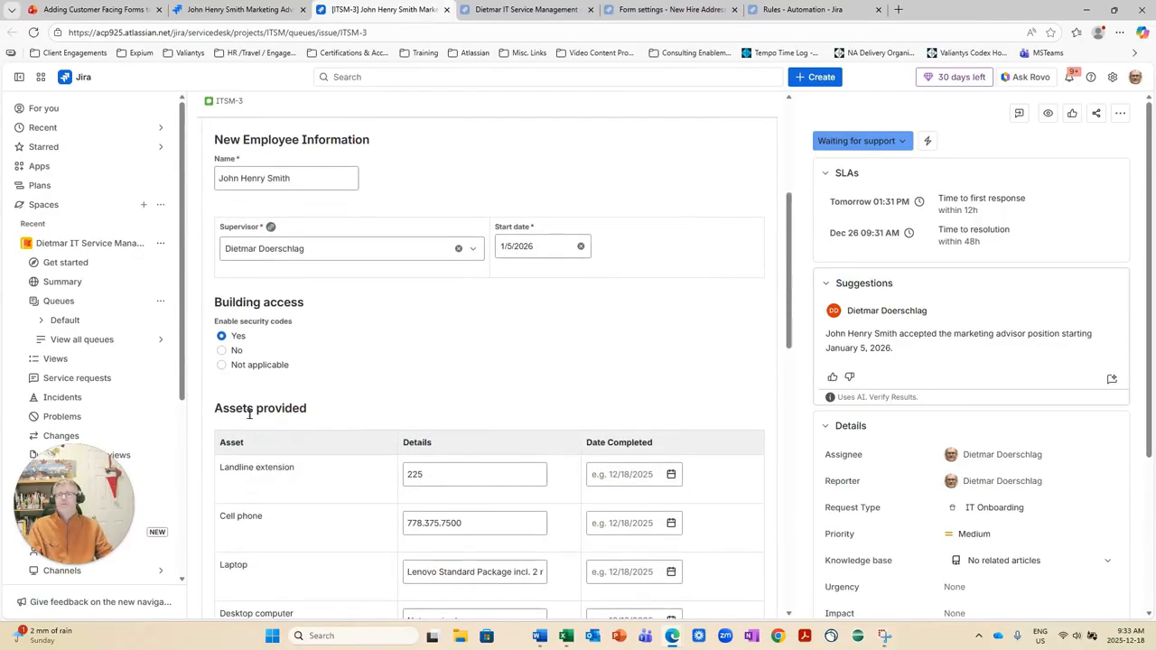
scroll(255, 361, down, 2)
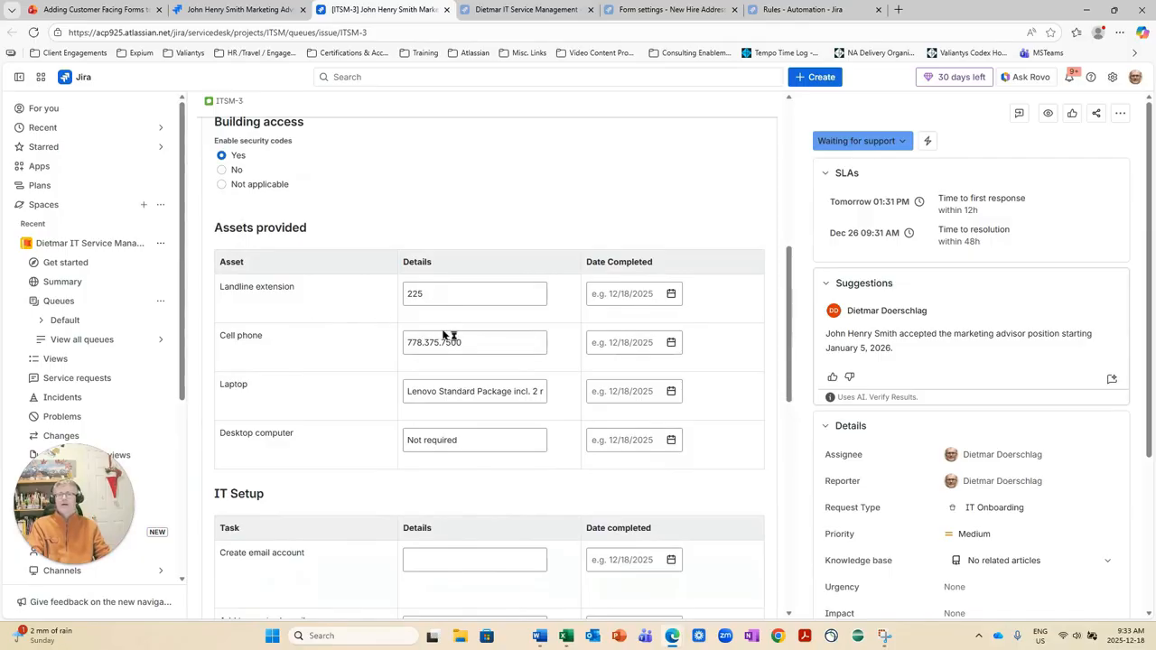
scroll(424, 379, down, 2)
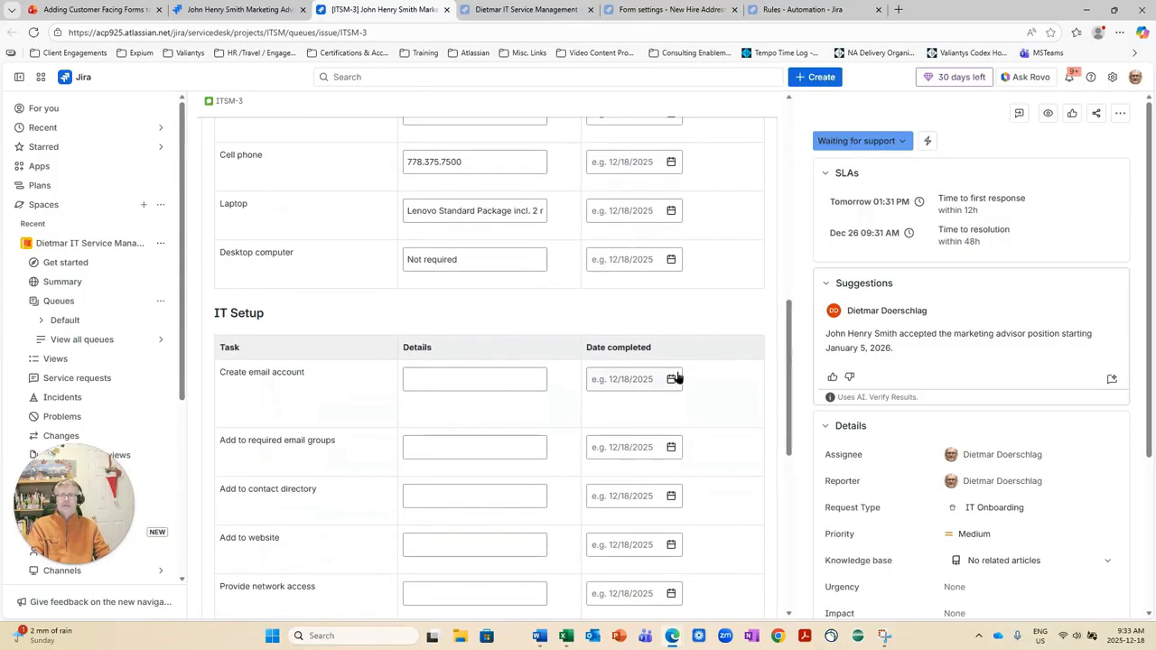
scroll(686, 339, up, 5)
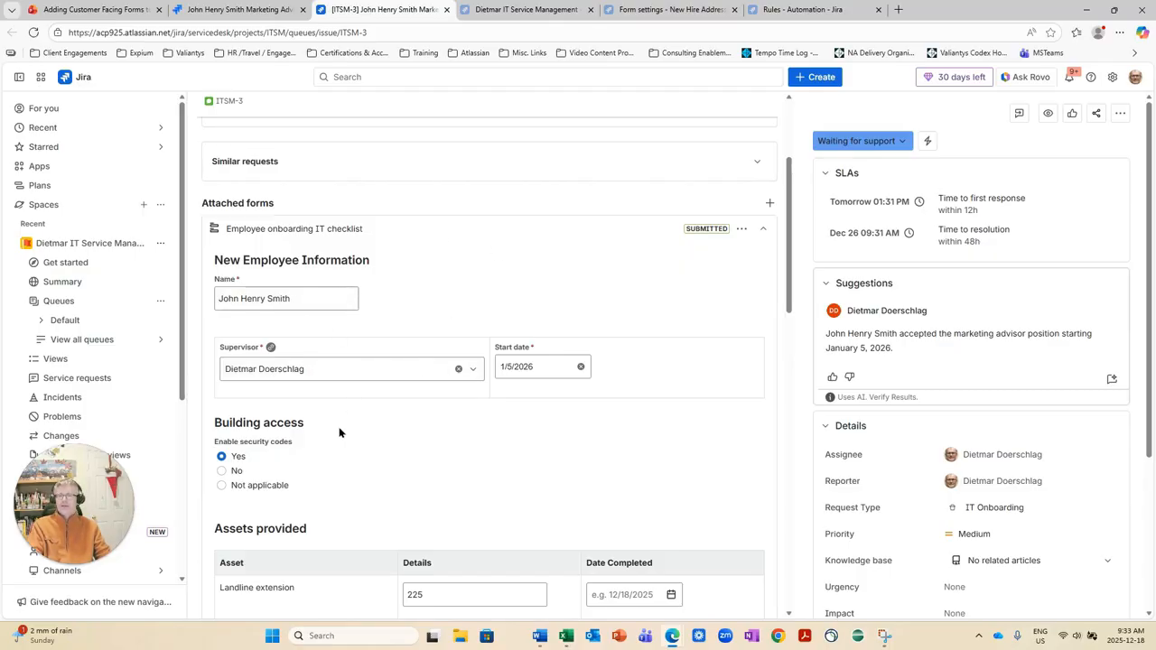
scroll(340, 433, down, 5)
scroll(340, 433, up, 3)
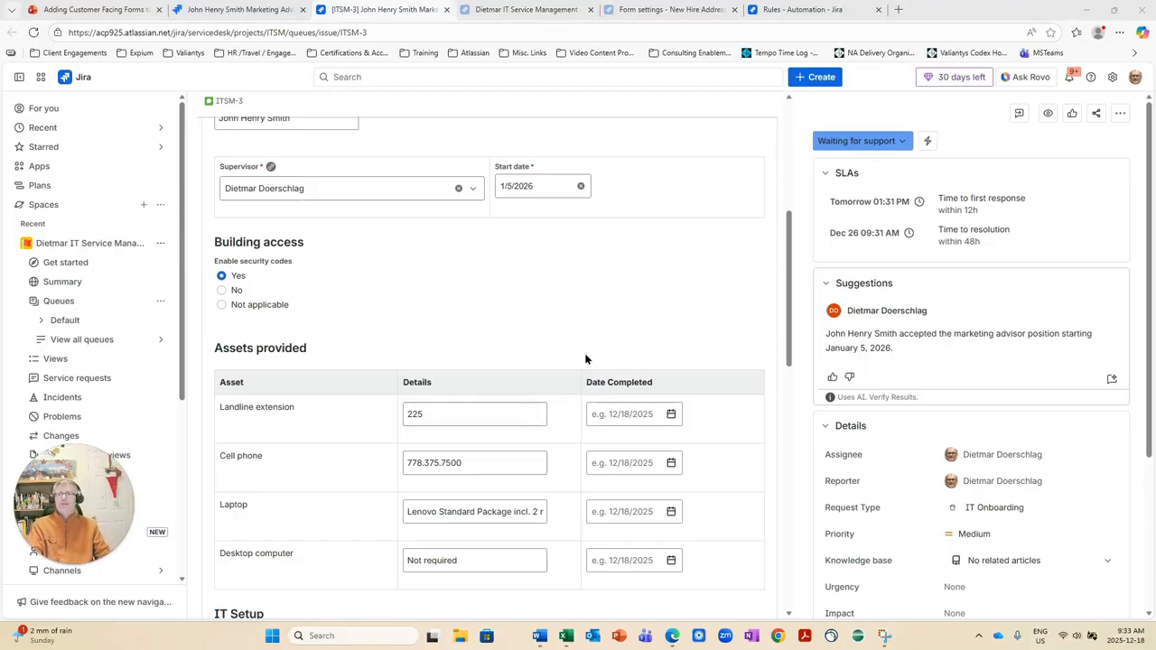
scroll(585, 359, up, 3)
scroll(585, 360, up, 2)
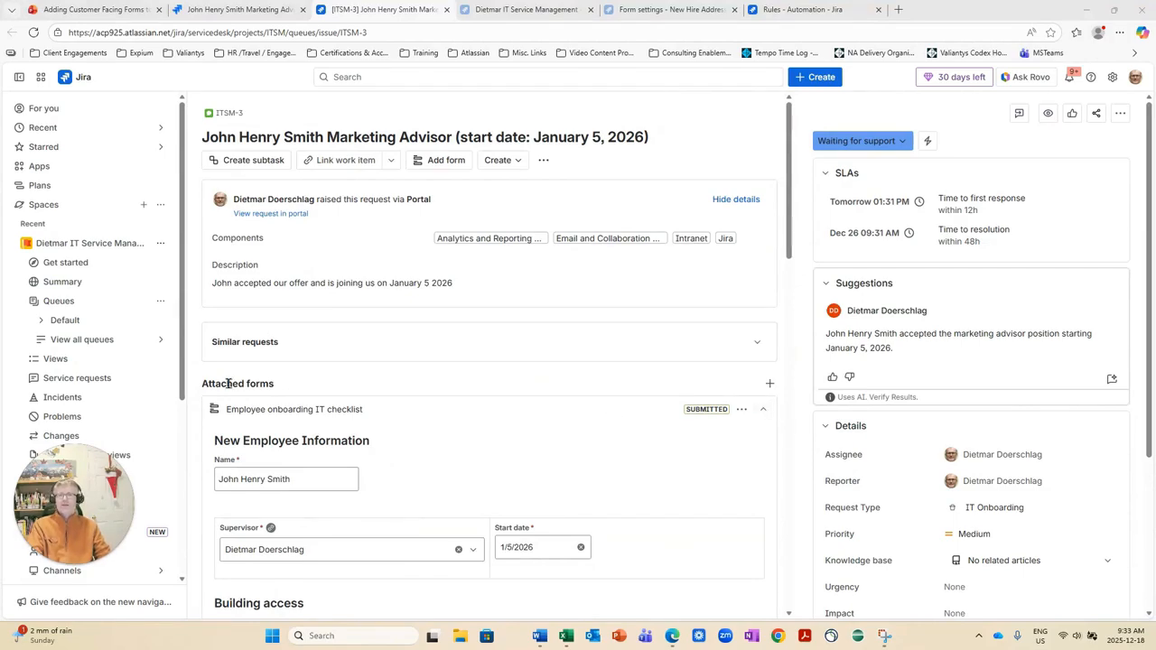
Attach the New Hire Address Confirmation form to the work item
click(771, 388)
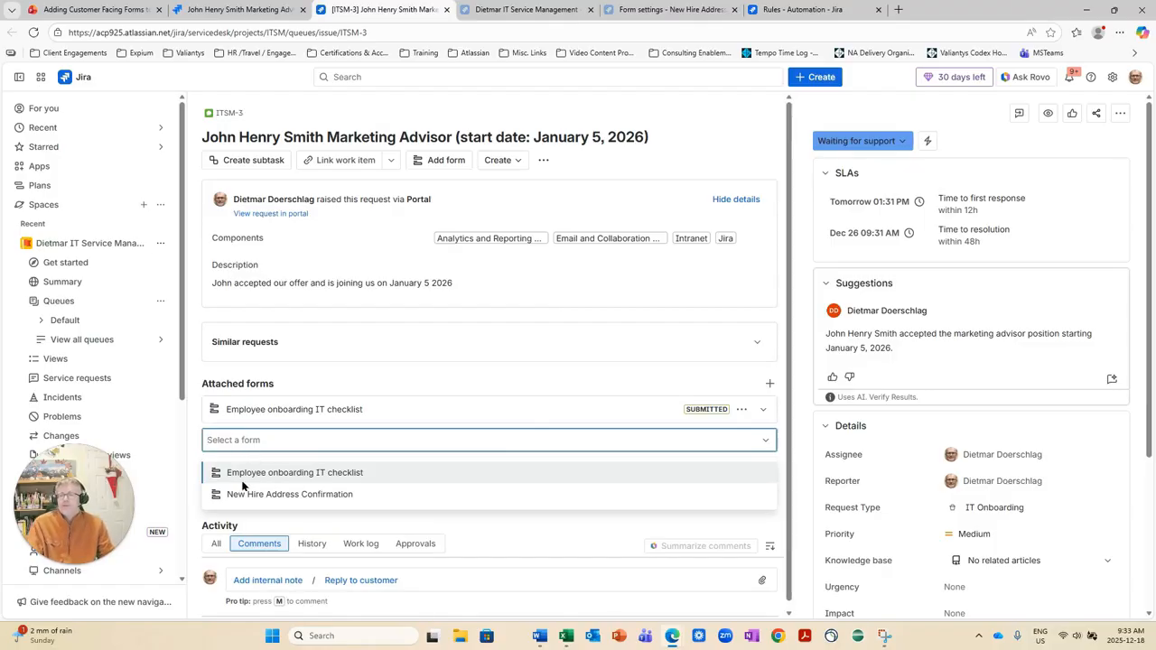
click(324, 497)
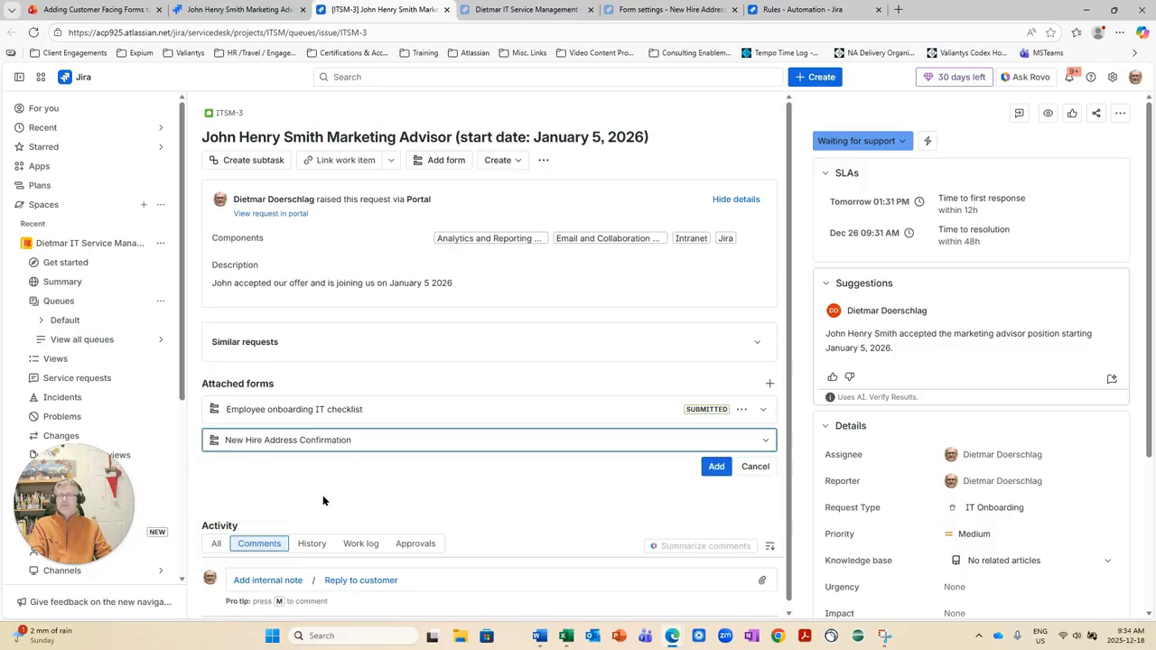
click(716, 467)
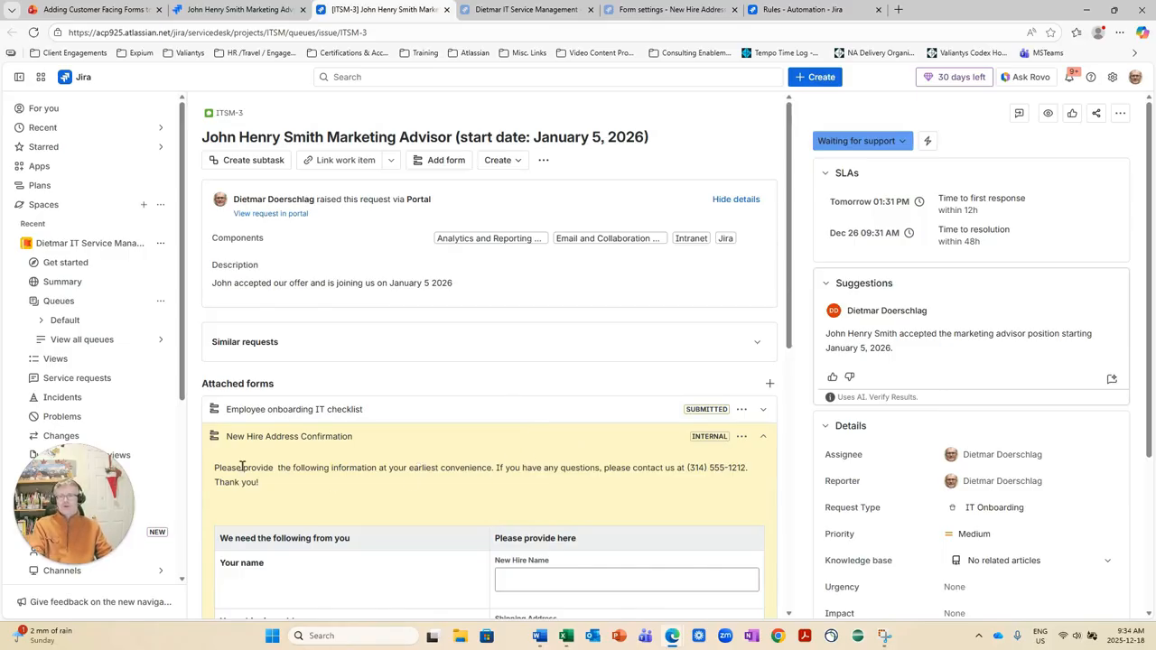
Make the New Hire Address Confirmation form external so customers can view it in the portal
click(742, 438)
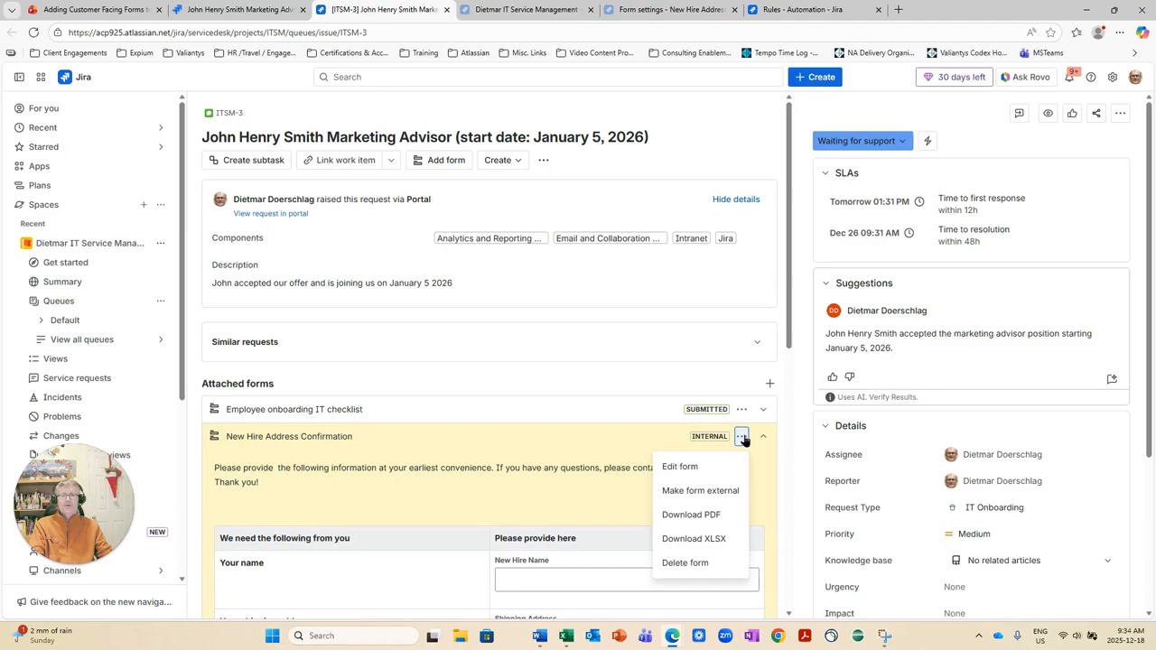
click(701, 492)
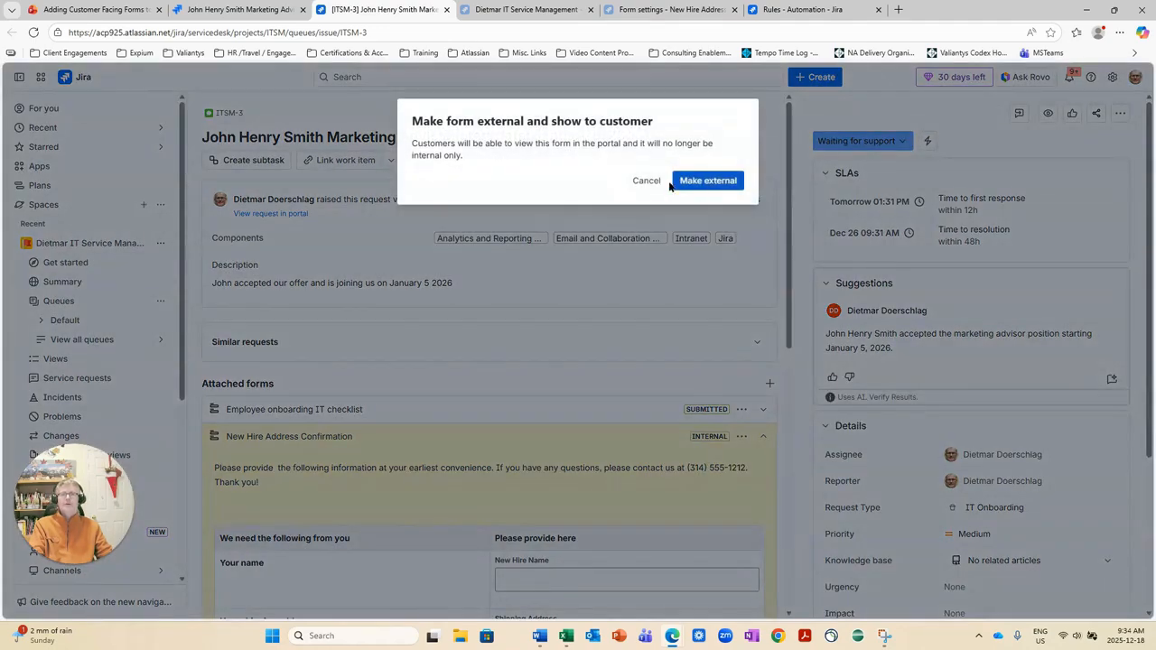
click(720, 183)
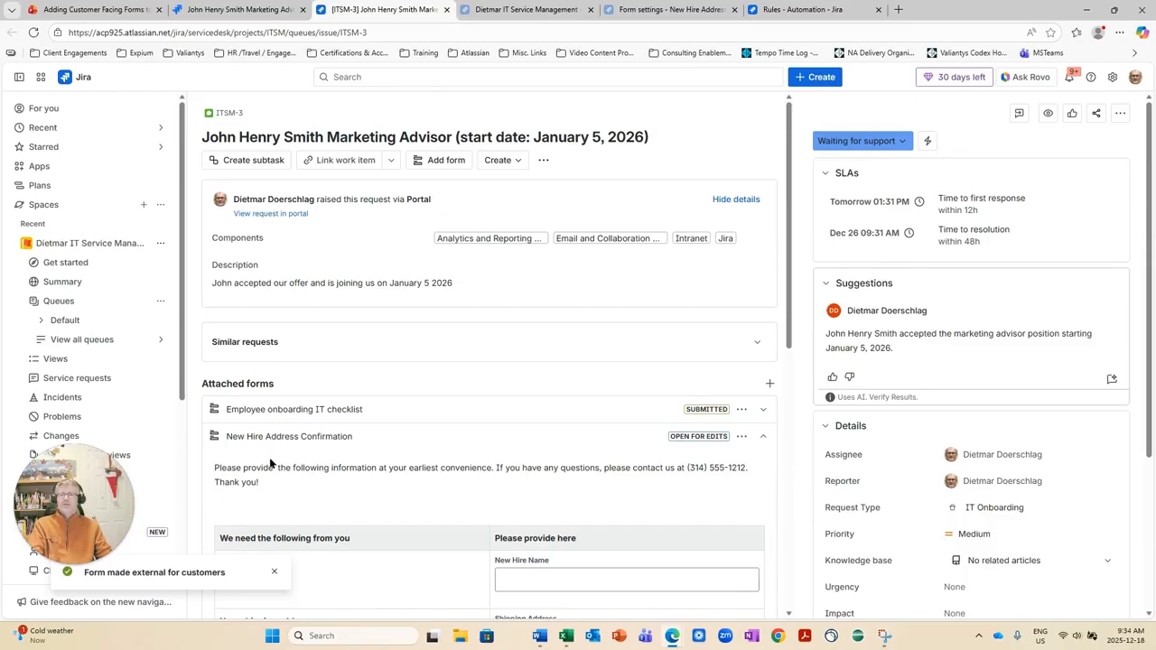
click(276, 573)
Reply to the customer with the comment "Please provide shipping address information." and save it
scroll(309, 522, down, 6)
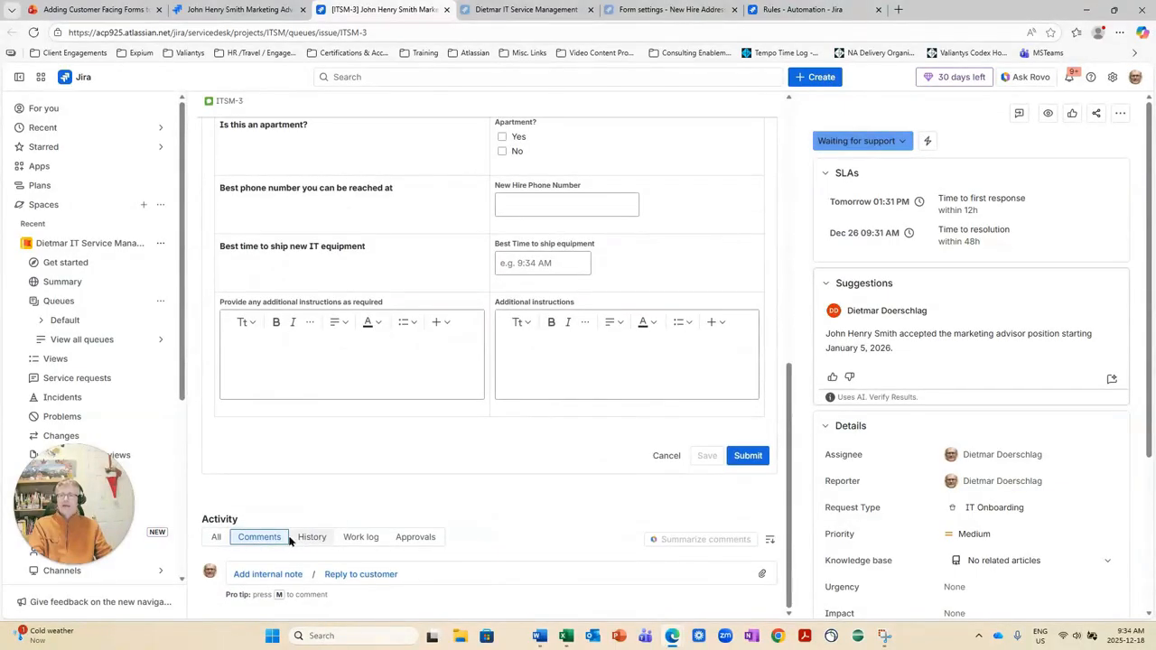
click(361, 575)
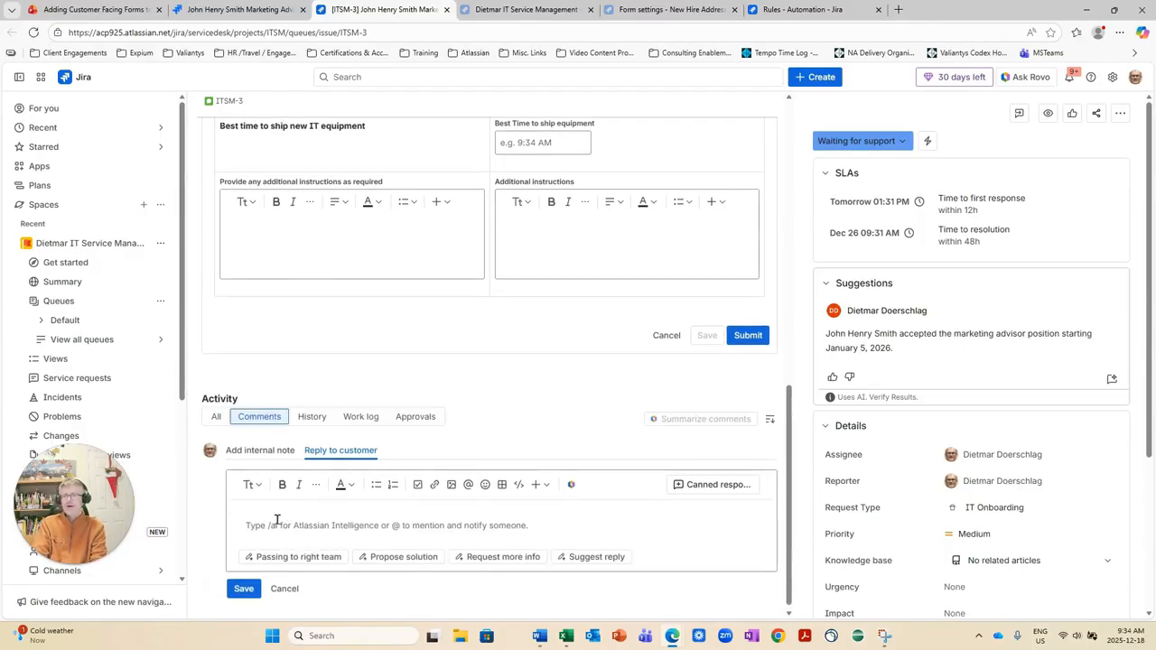
text(ase)
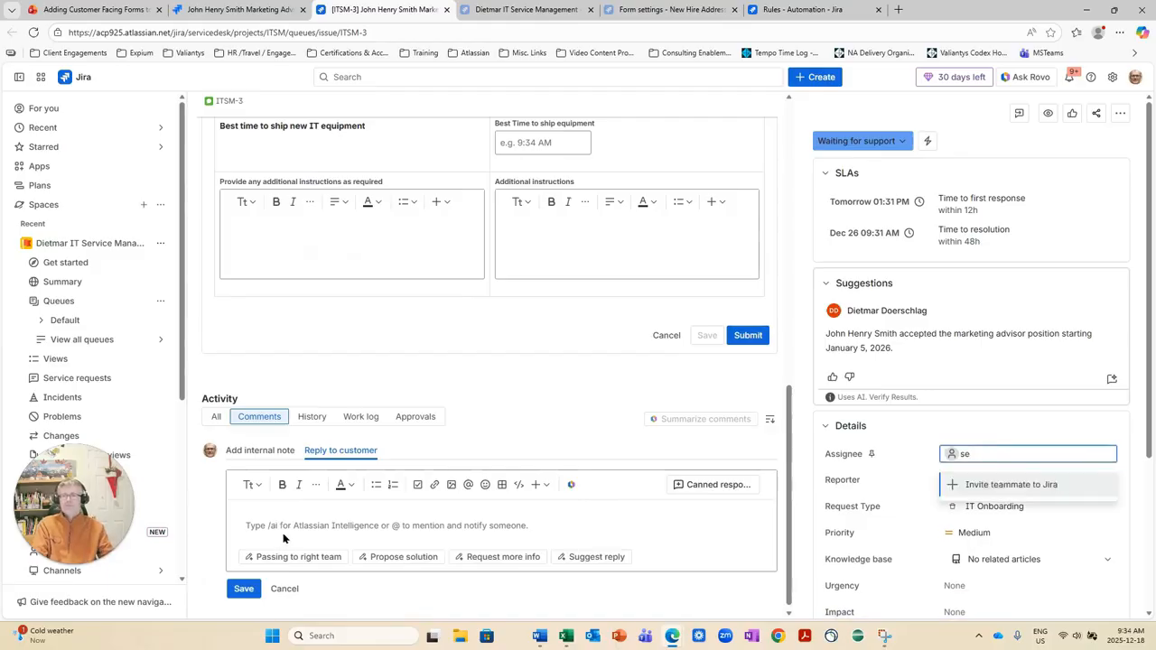
click(284, 531)
text(Pleaes)
key(BackSpace)
key(BackSpace)
key(BackSpace)
key(BackSpace)
text(se provide shipping address informtoin.)
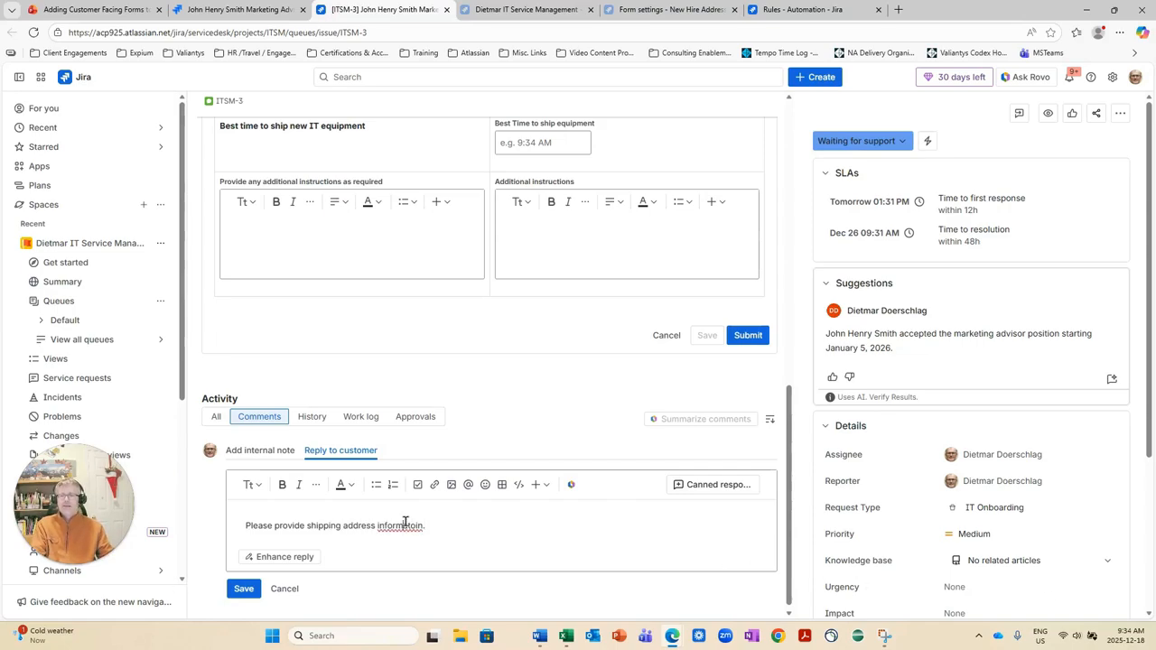
key(BackSpace)
key(BackSpace)
key(BackSpace)
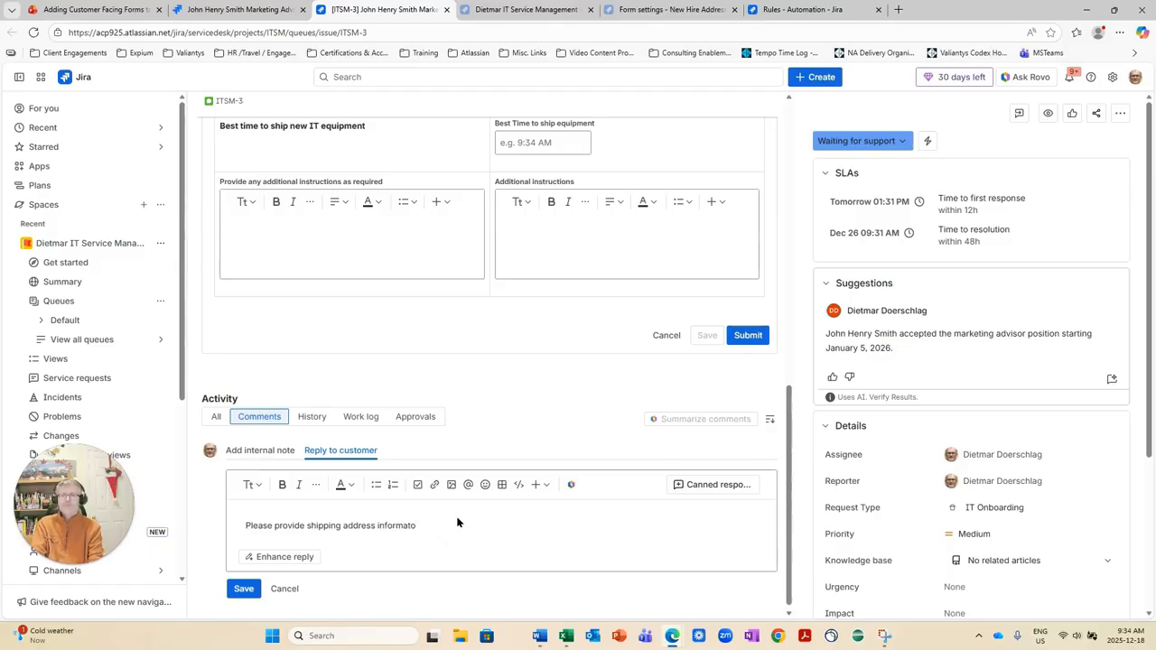
key(BackSpace)
text(ion.)
click(244, 588)
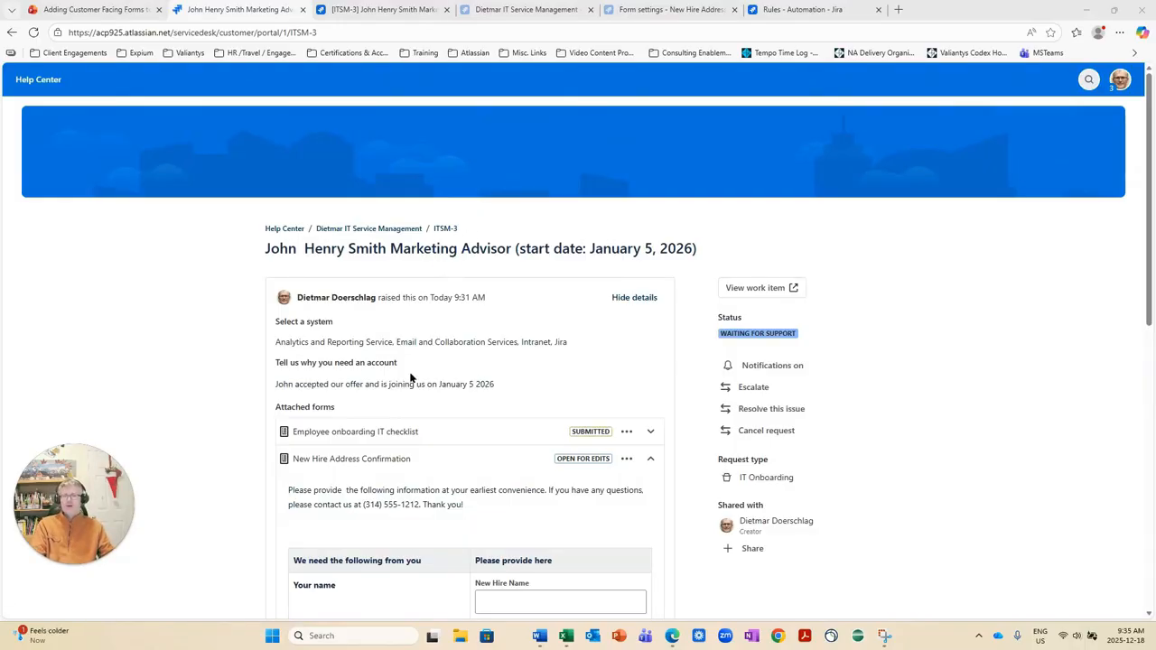
Expand the New Hire Address Confirmation form on the portal request, review its fields and submit it
scroll(383, 417, down, 3)
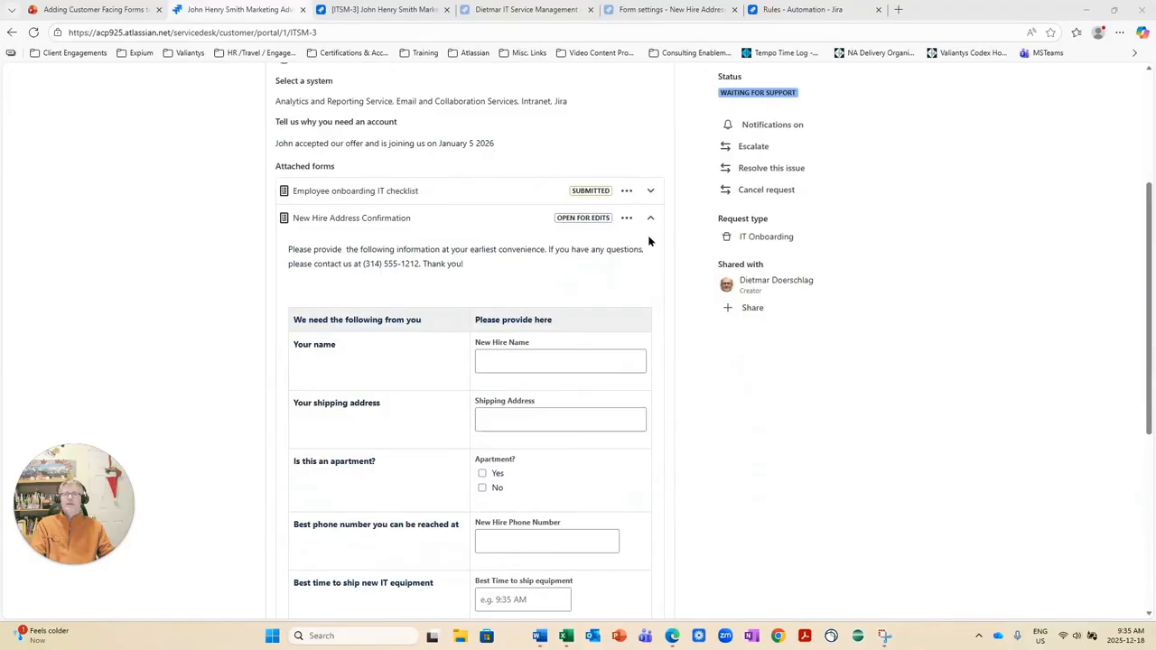
click(651, 219)
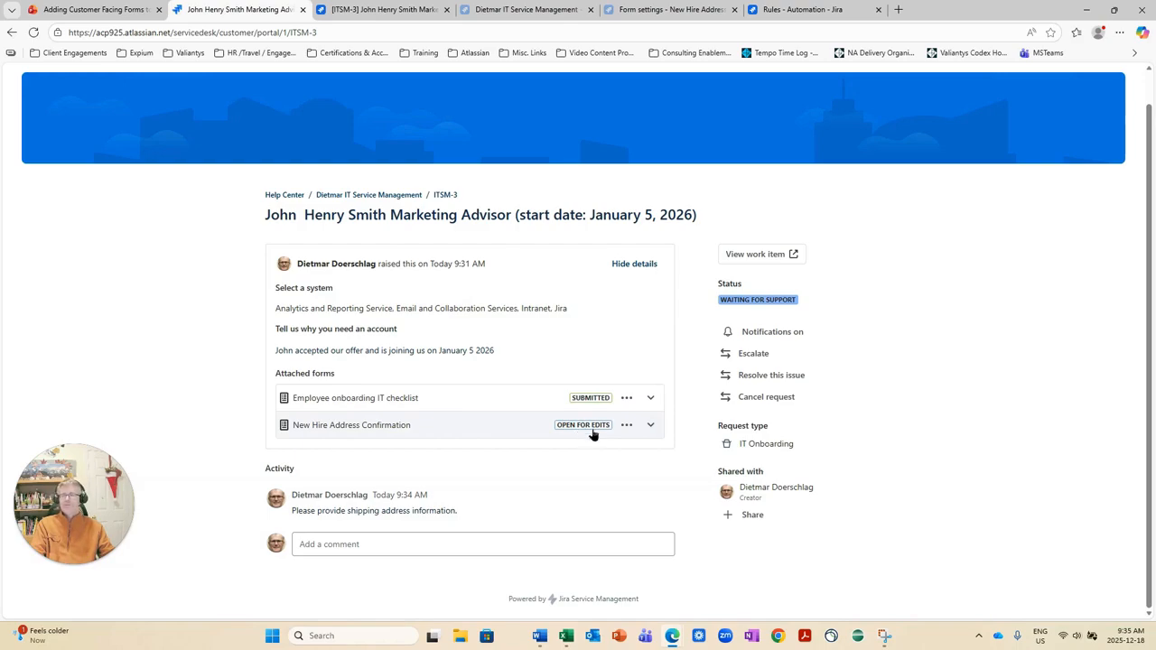
click(651, 427)
scroll(440, 517, down, 2)
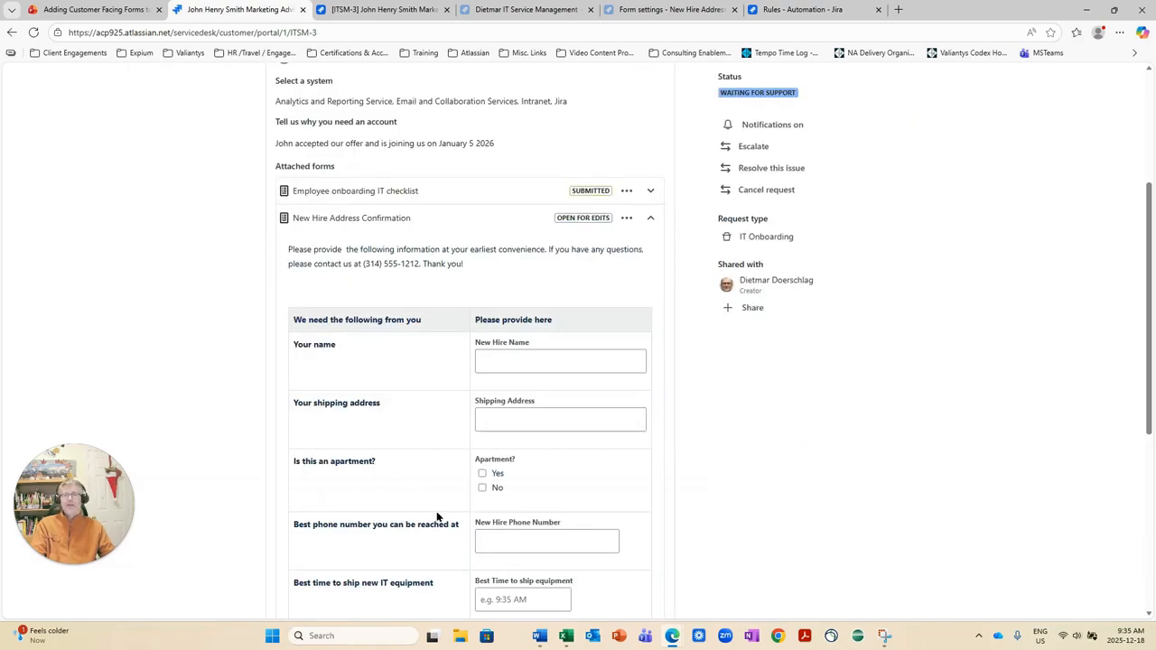
scroll(346, 368, down, 1)
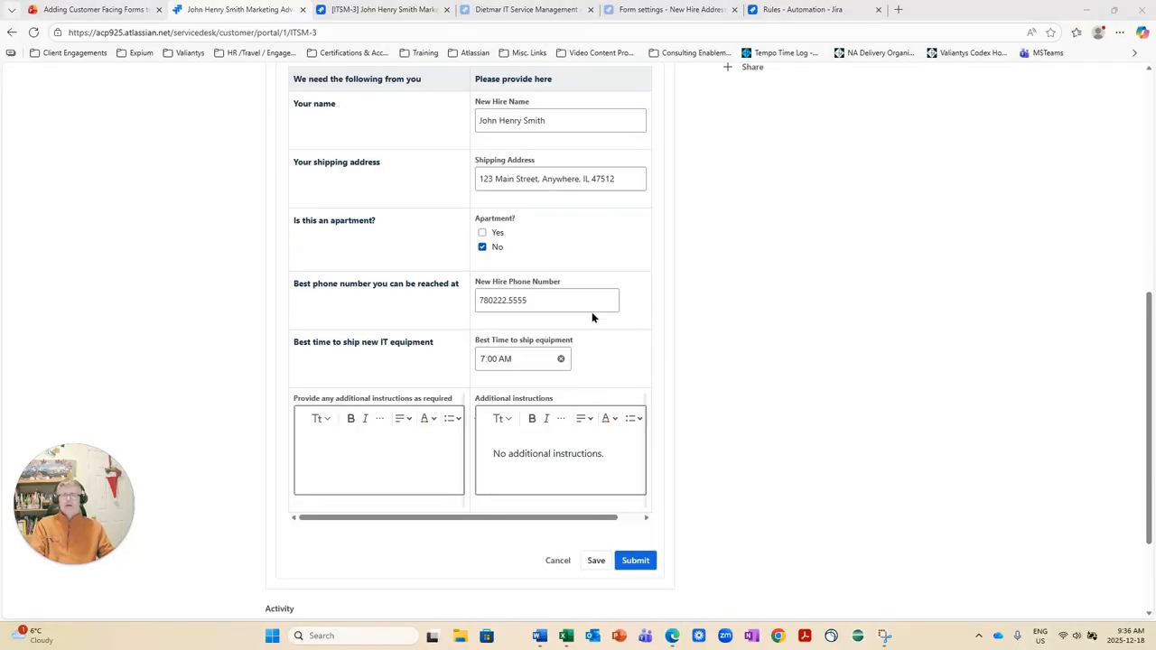
scroll(618, 328, up, 4)
scroll(415, 194, down, 3)
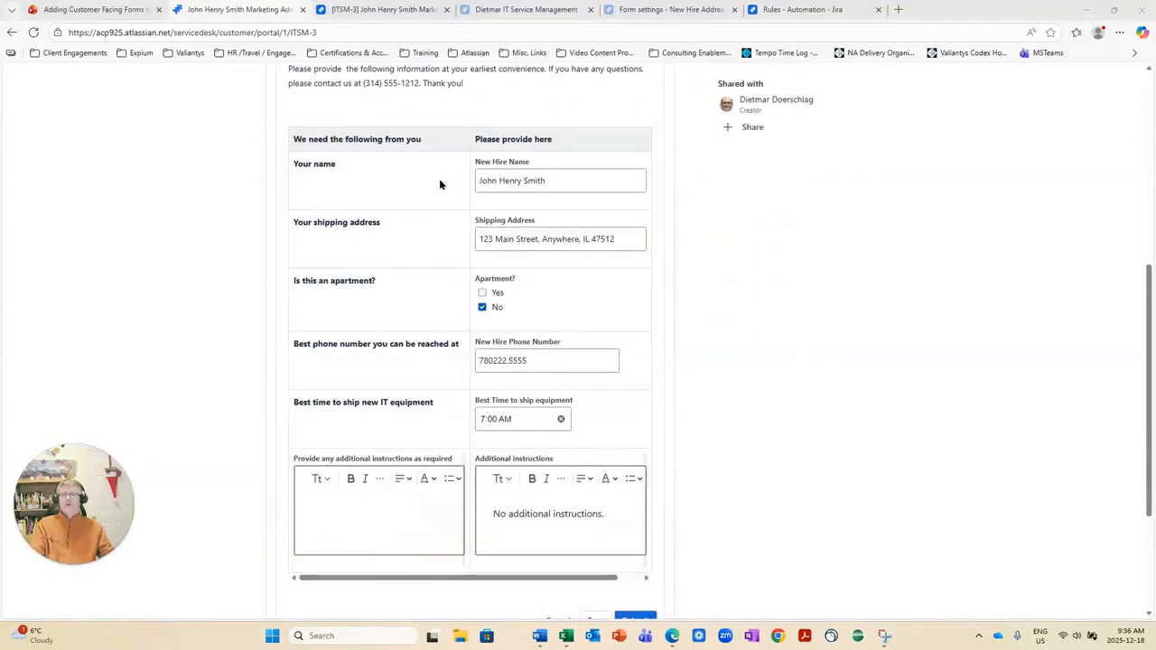
scroll(503, 484, down, 2)
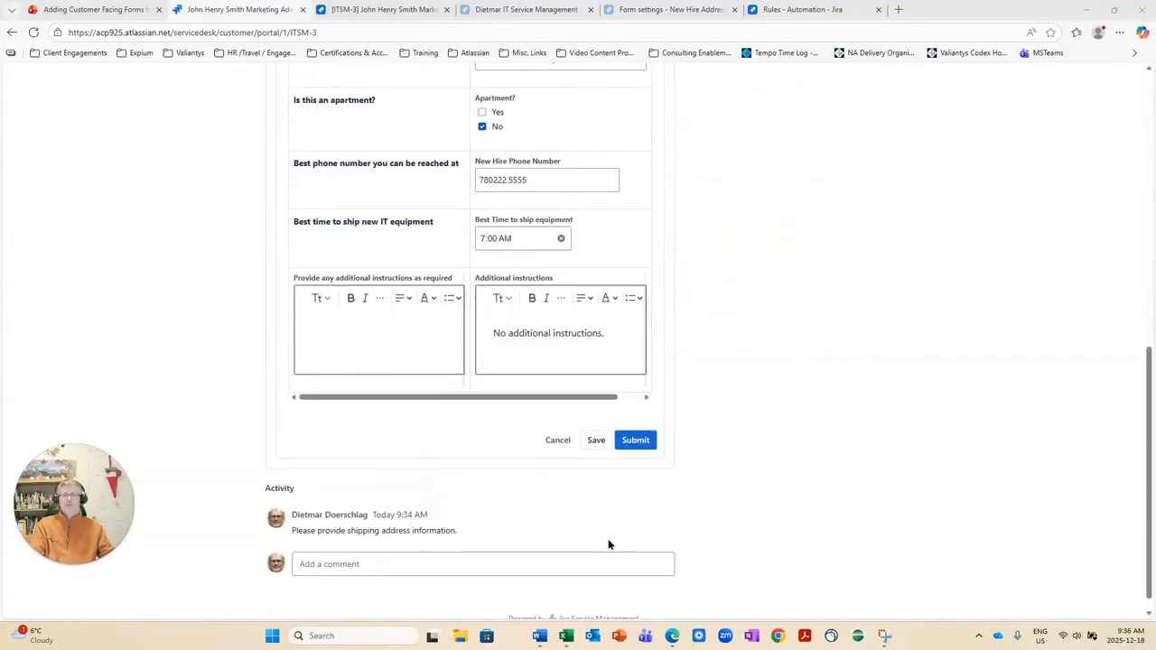
click(640, 443)
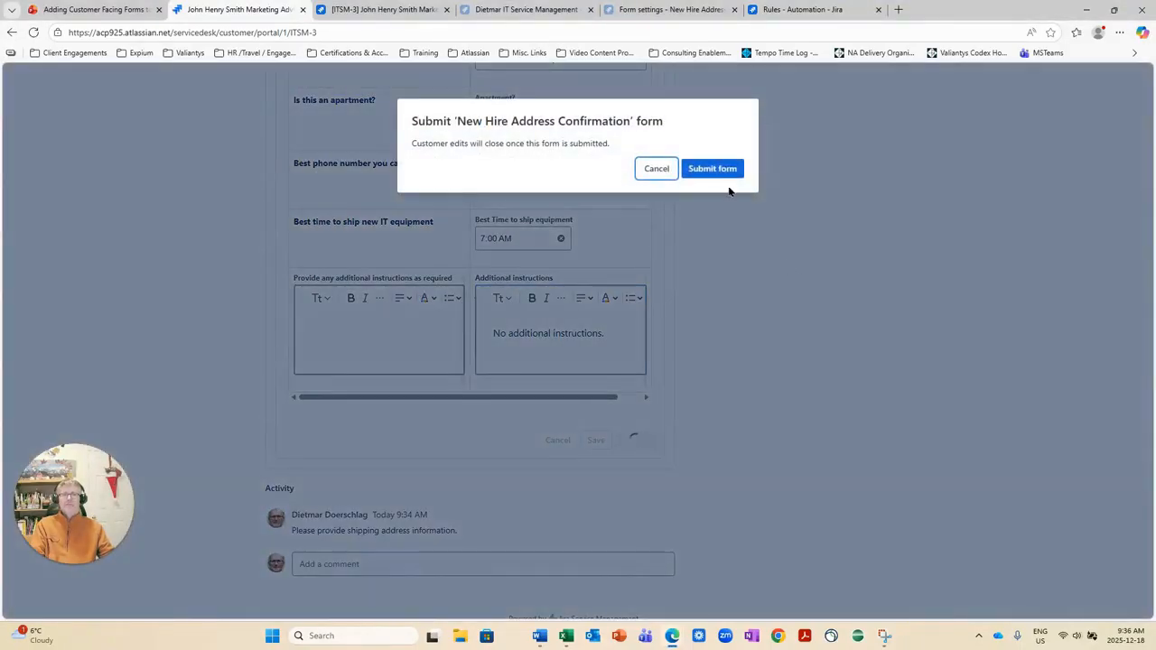
click(714, 171)
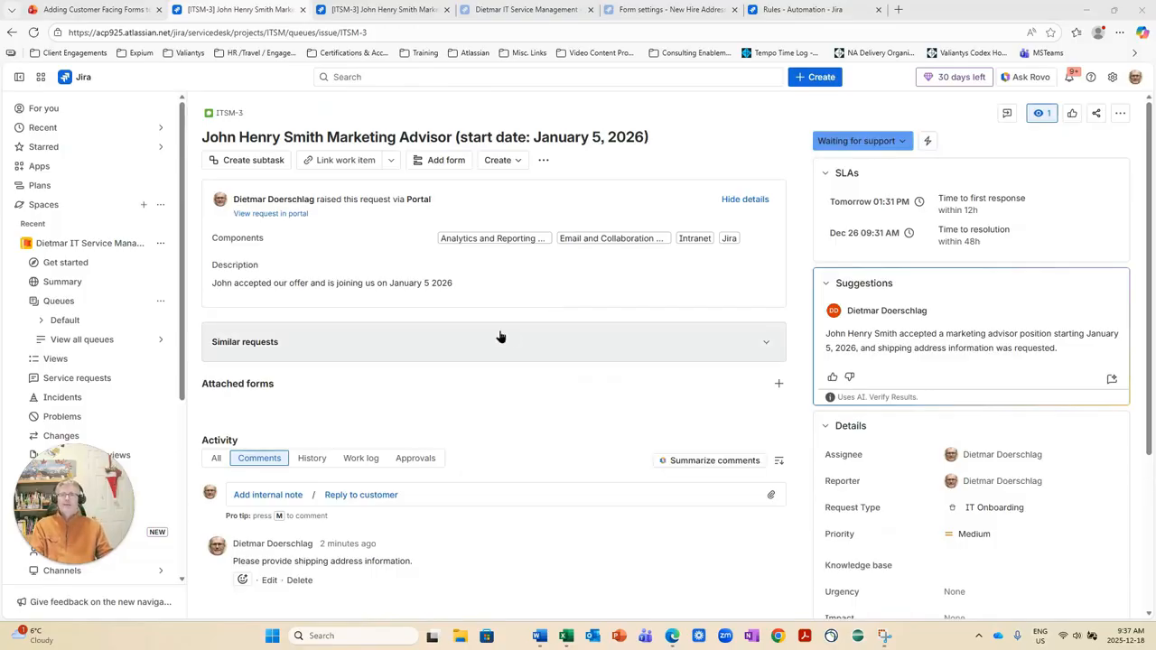
Examine the submitted New Hire Address Confirmation form on the ITSM-3 work item
scroll(491, 338, down, 3)
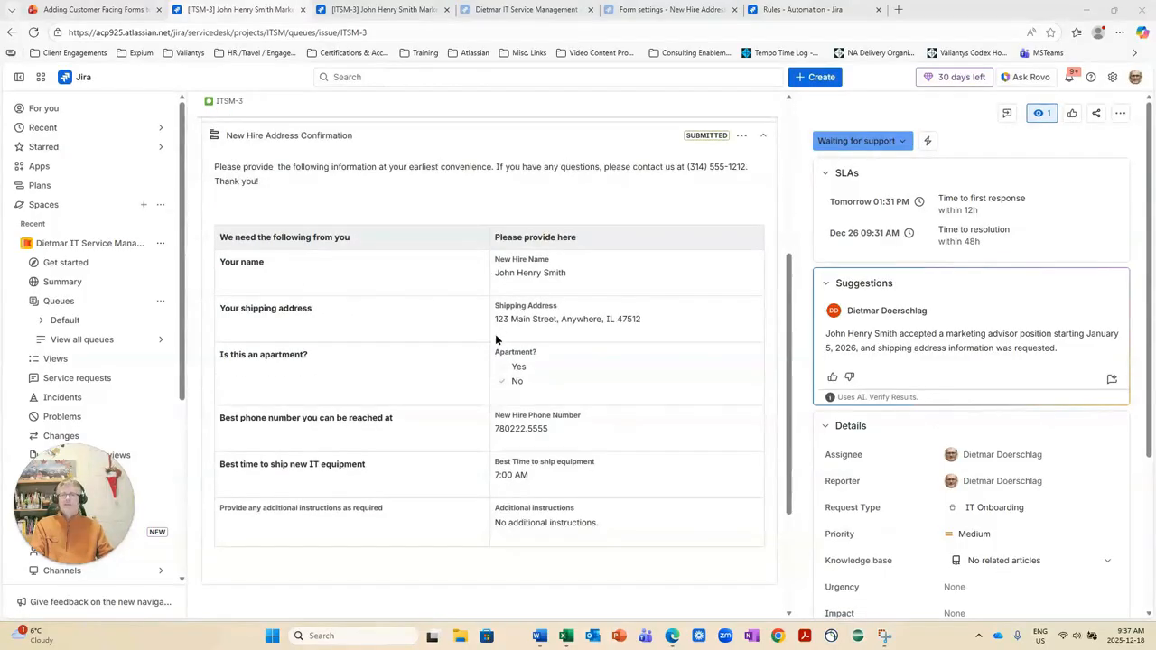
scroll(336, 267, up, 2)
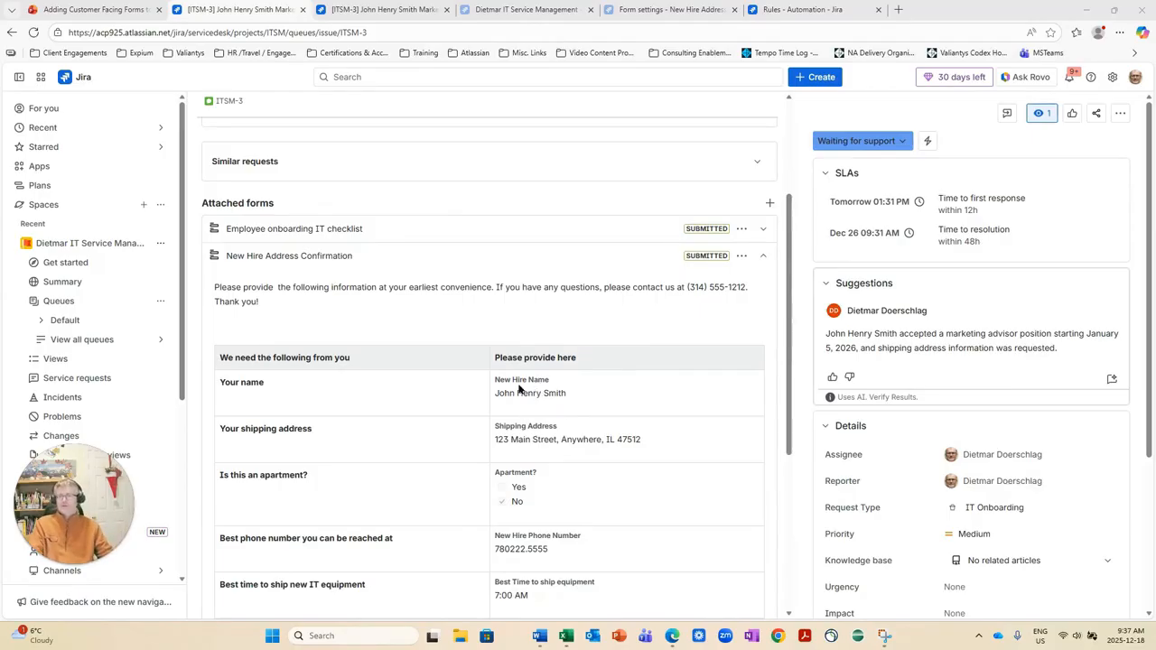
scroll(478, 406, down, 2)
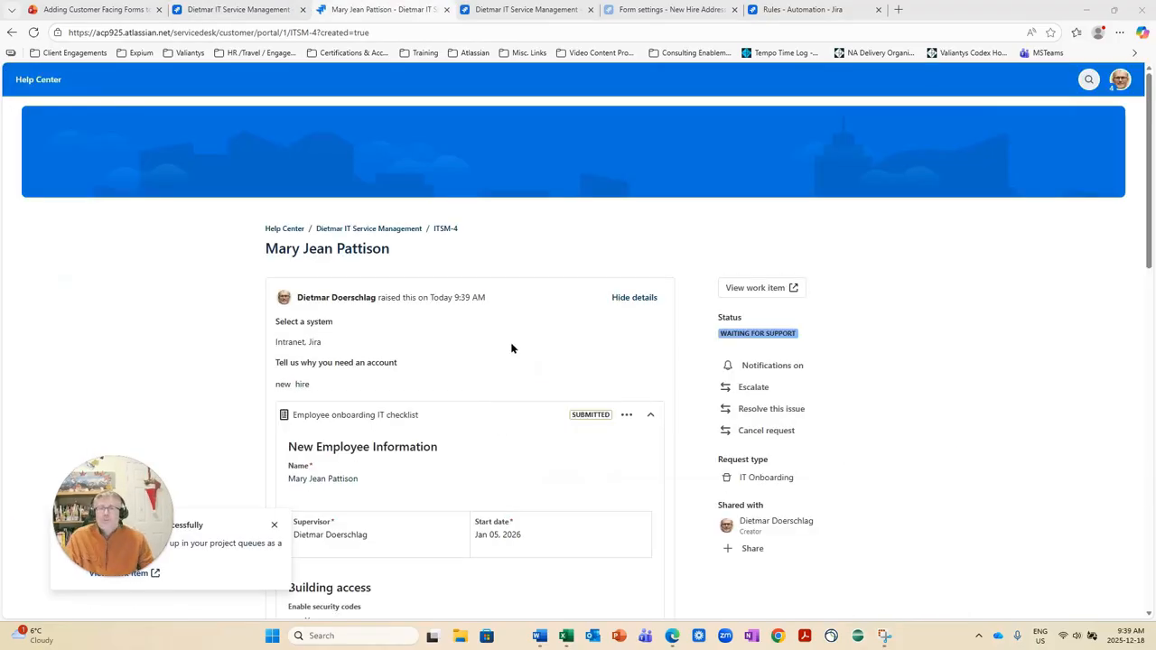
drag(93, 498, 54, 399)
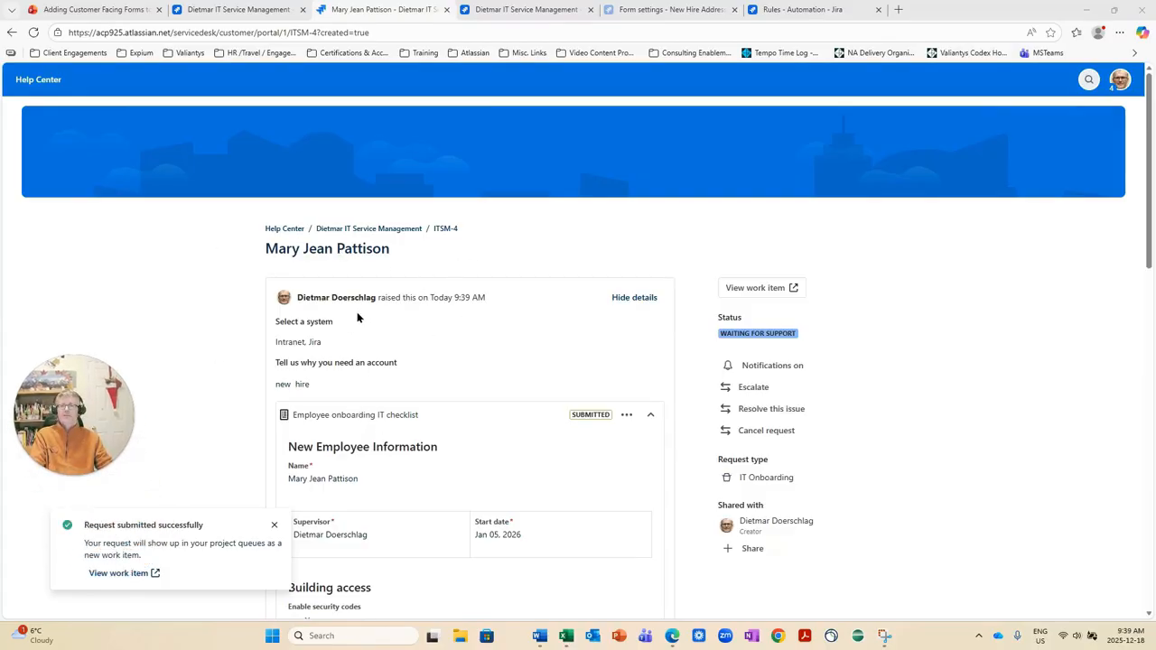
Open the ITSM-4 work item from its portal request and assign it to yourself
click(446, 229)
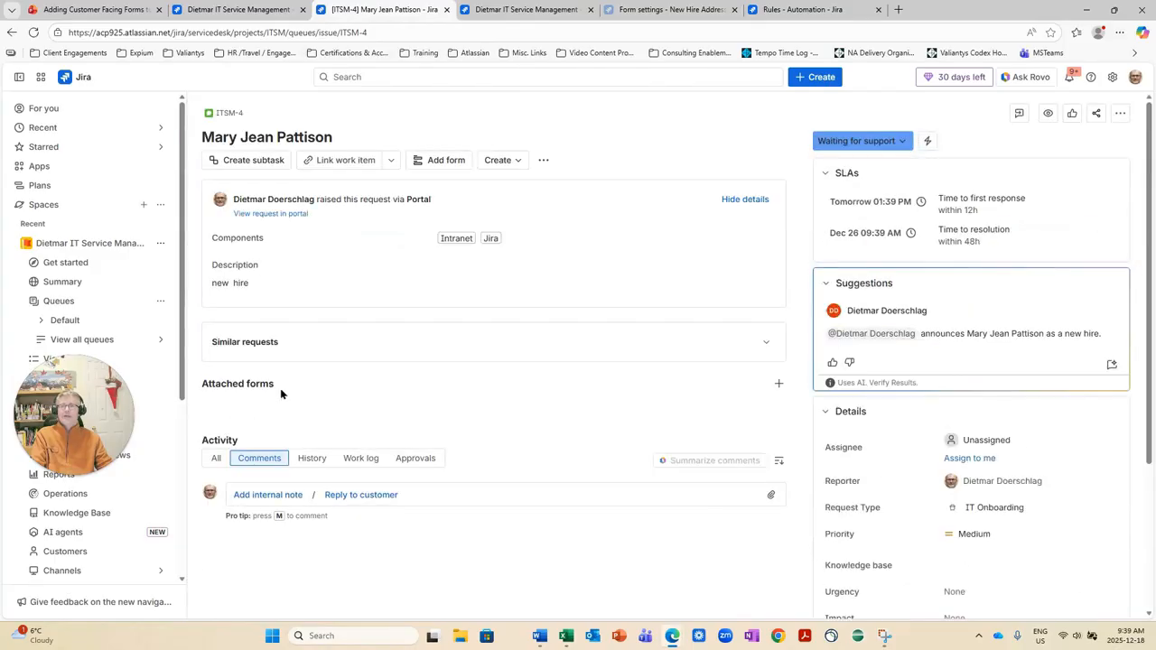
scroll(313, 489, down, 1)
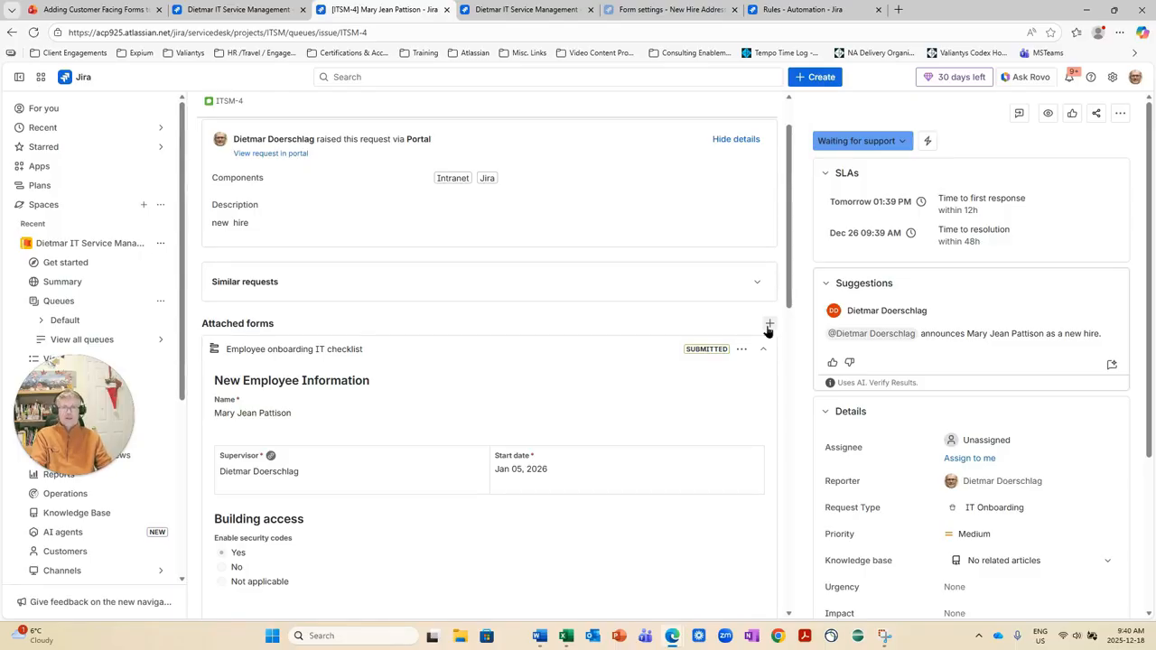
click(959, 458)
Move the ITSM-4 work item to Waiting for customer using the Respond to customer transition without entering a comment
click(905, 145)
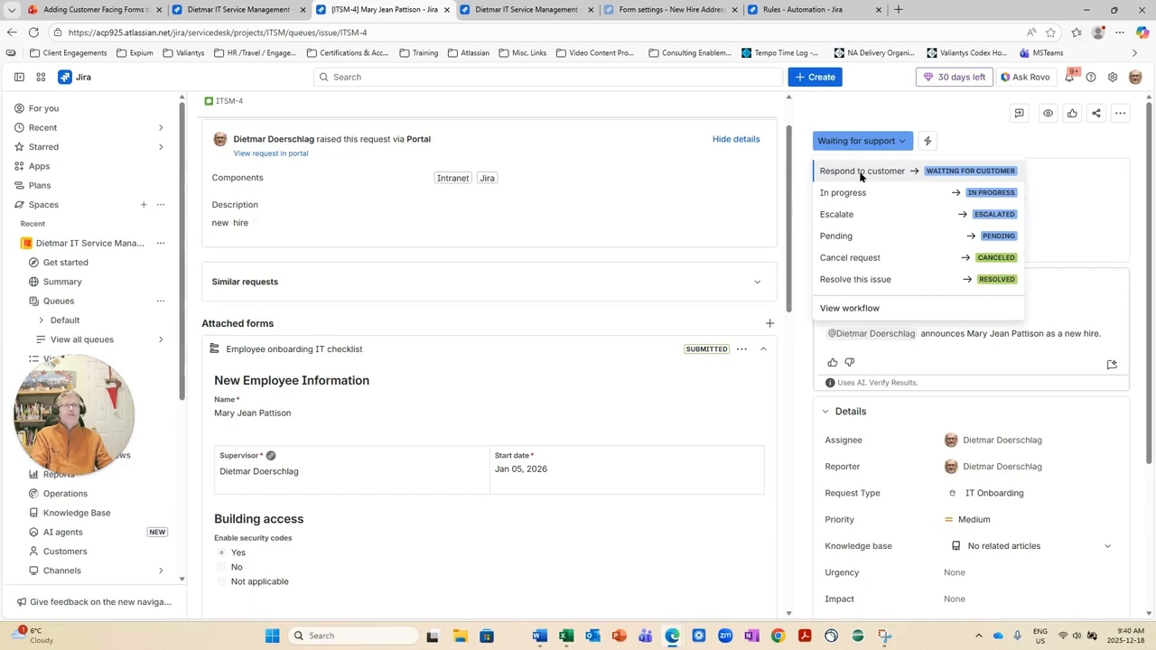
click(873, 170)
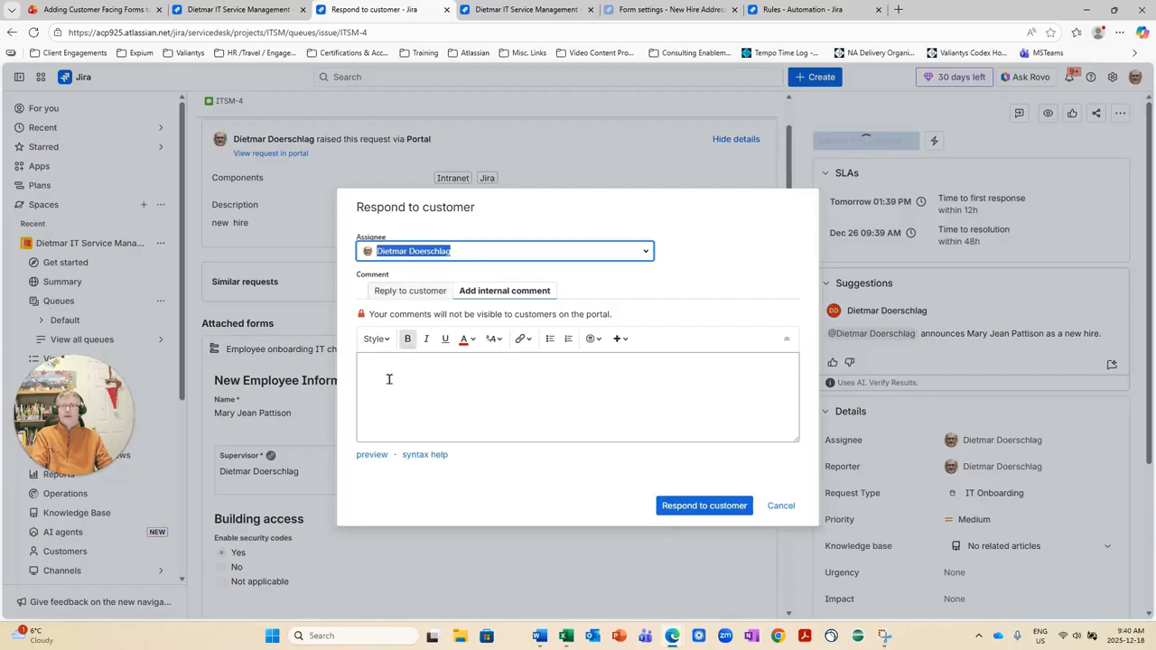
click(698, 508)
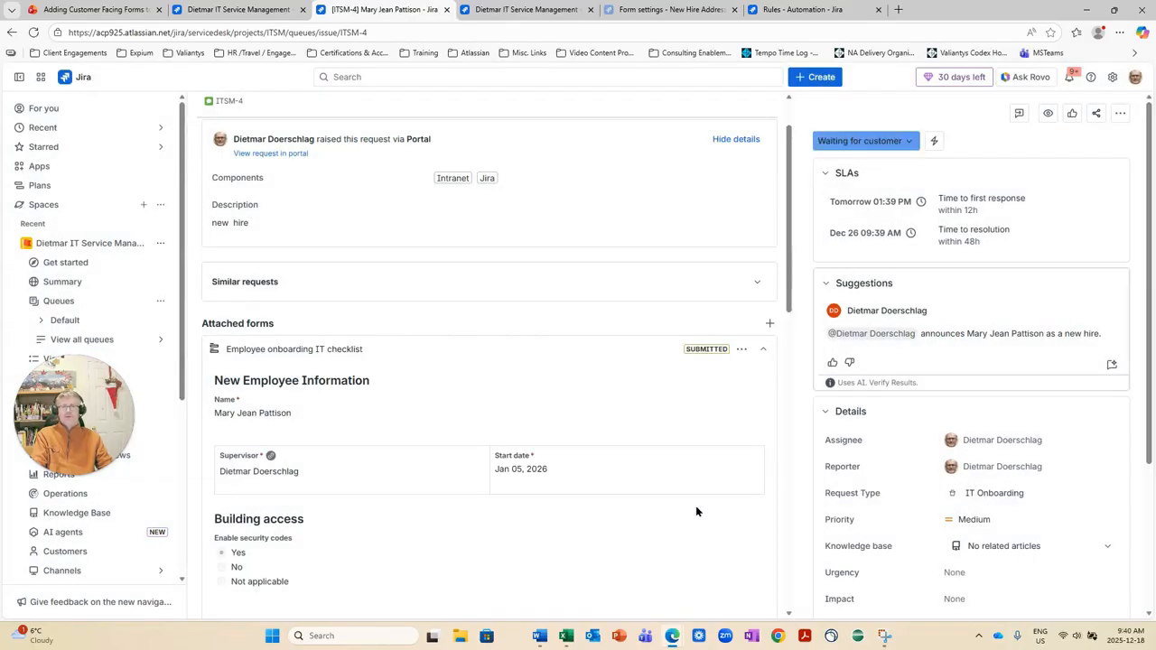
Reload the work item, collapse the Employee onboarding IT checklist, and check the attached forms and comments
click(37, 33)
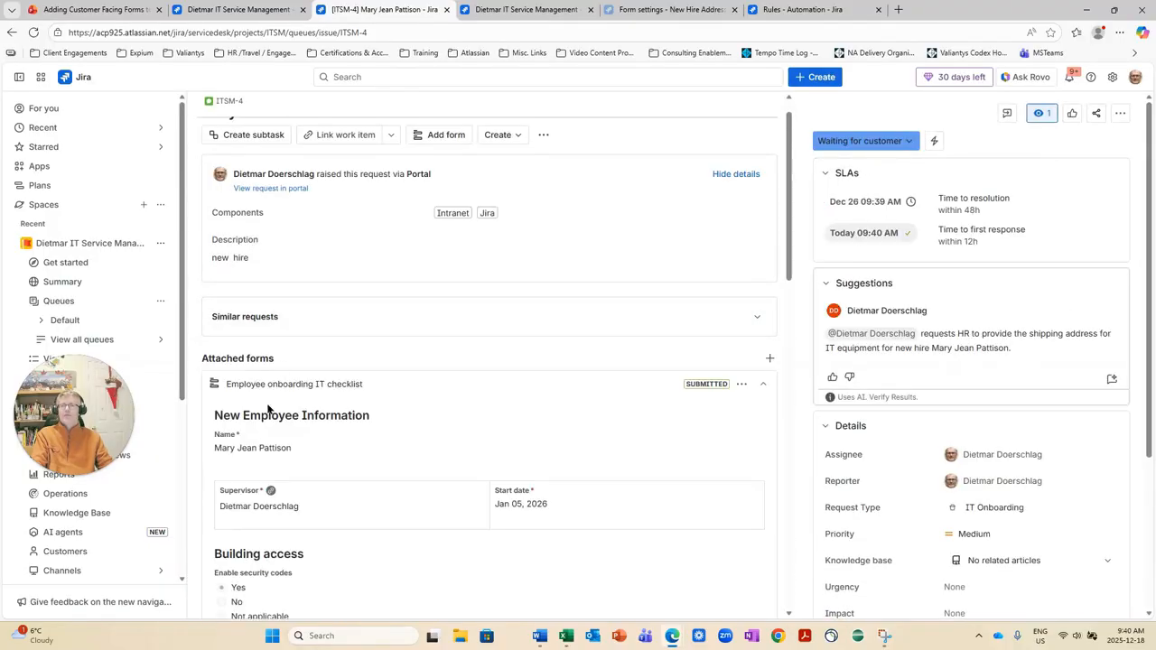
click(763, 385)
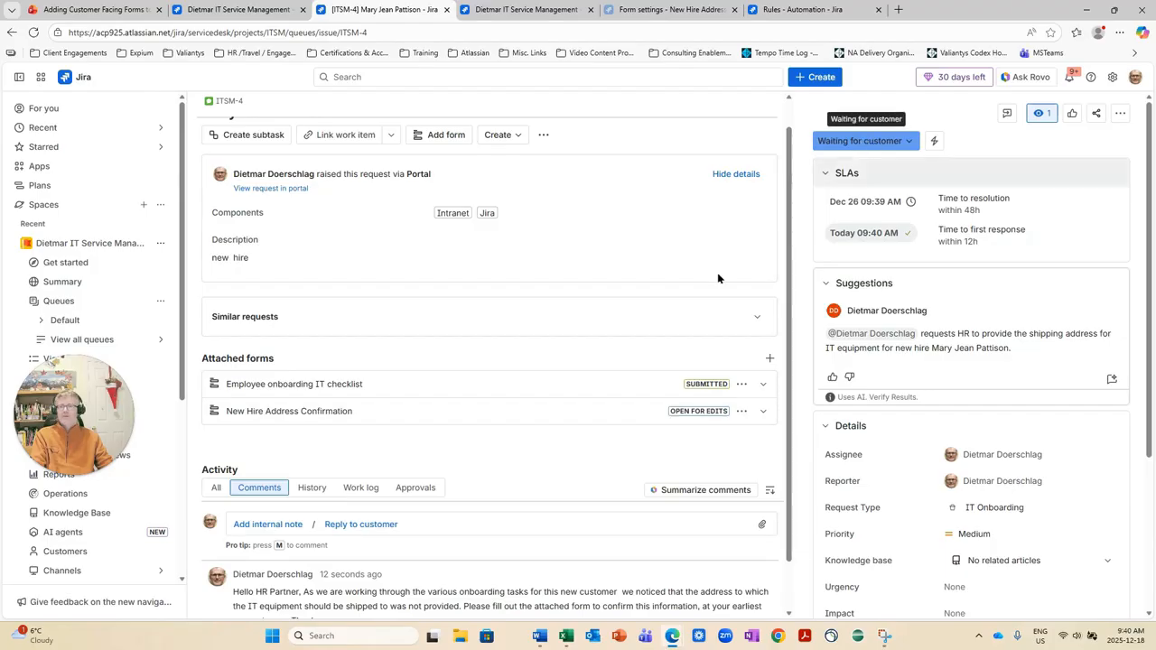
scroll(309, 479, down, 1)
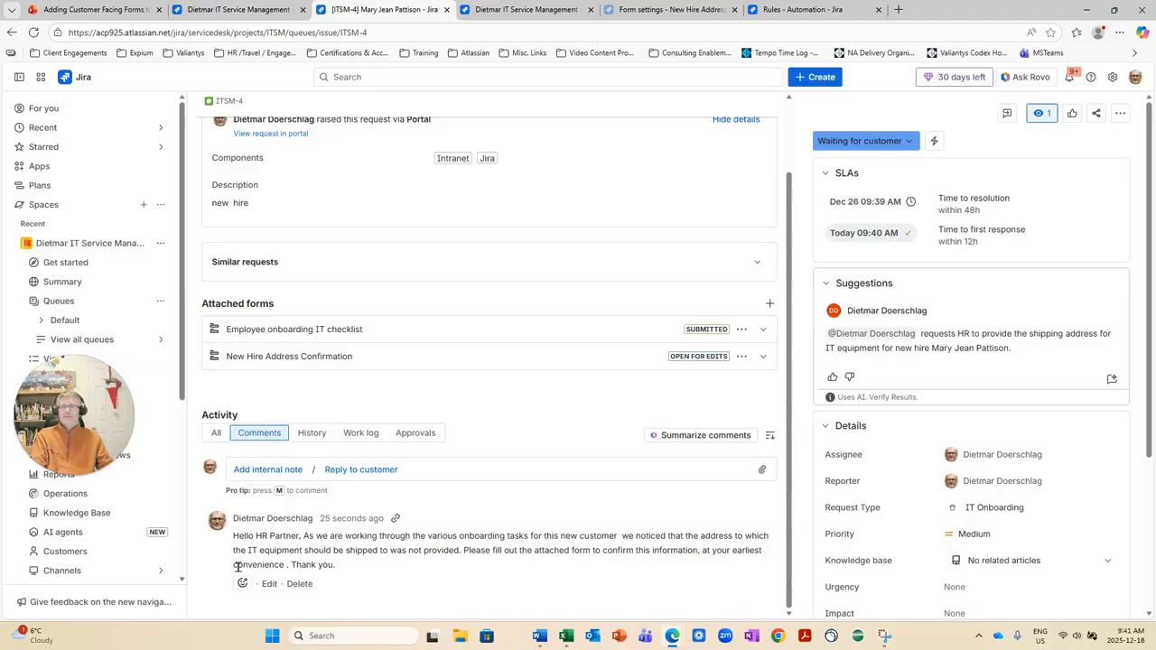
Examine the IT Onboarding request type's request form and its attached form in the space settings
click(512, 10)
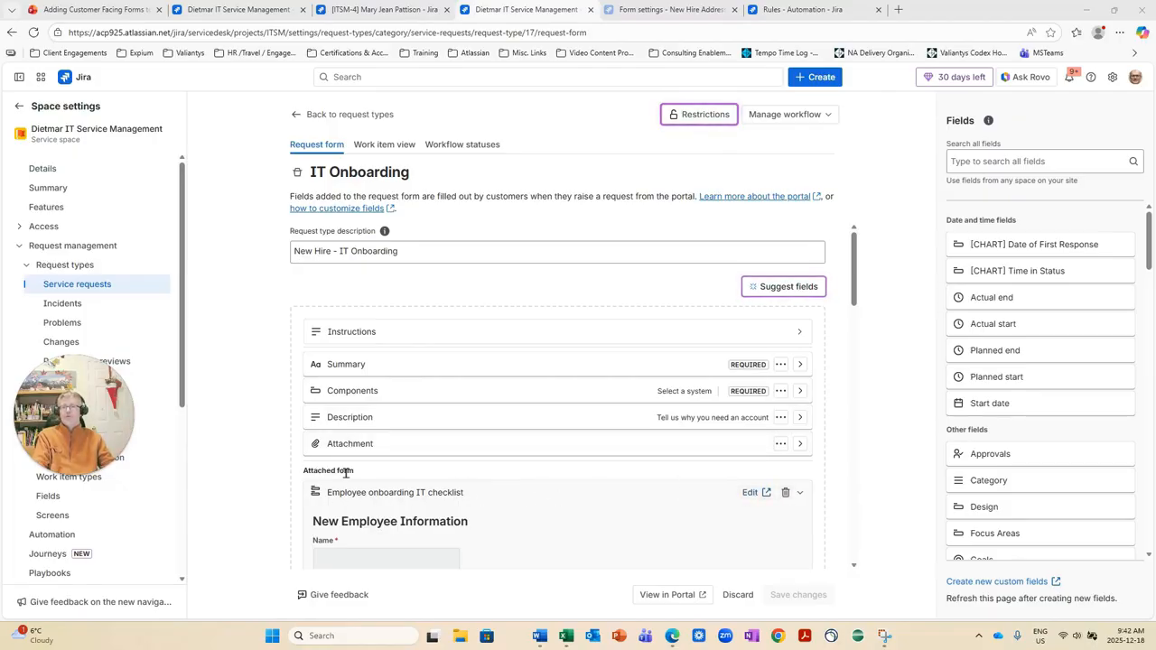
scroll(411, 523, down, 3)
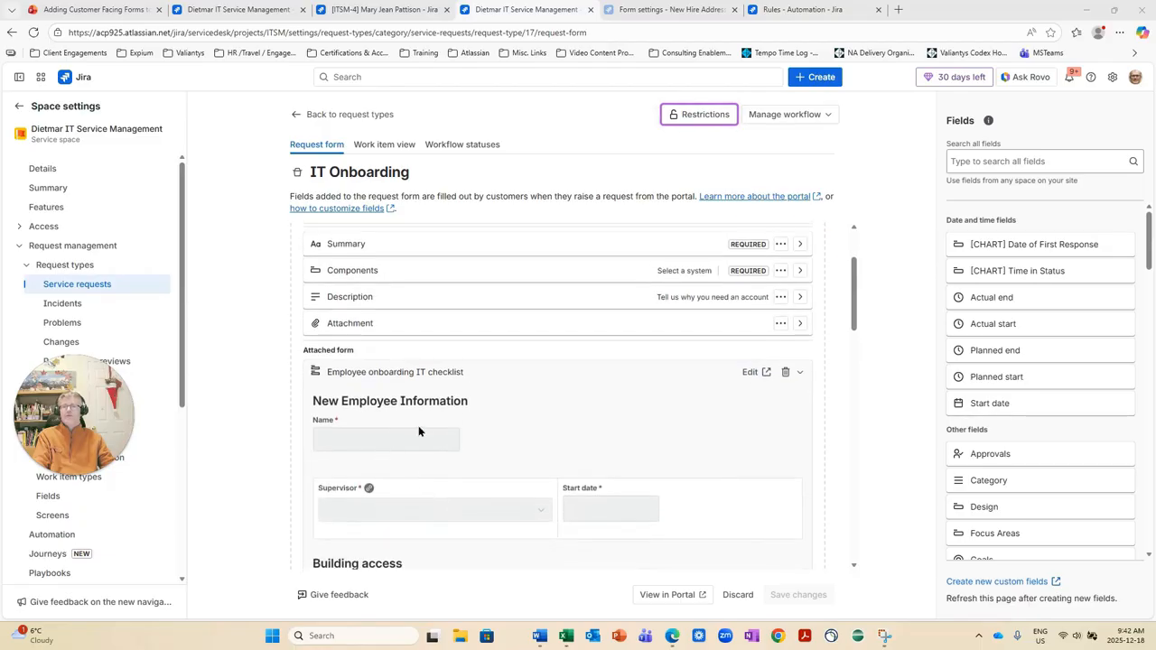
scroll(370, 397, up, 2)
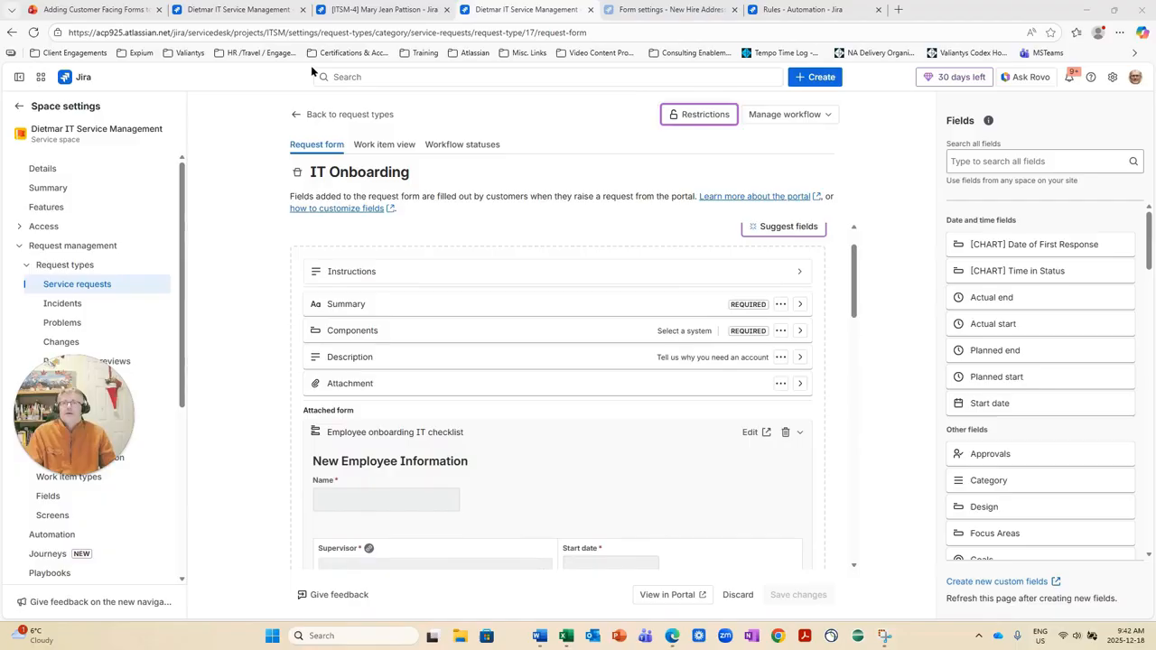
Open the Employee onboarding IT checklist from the space's forms list and examine its layout and settings
click(645, 12)
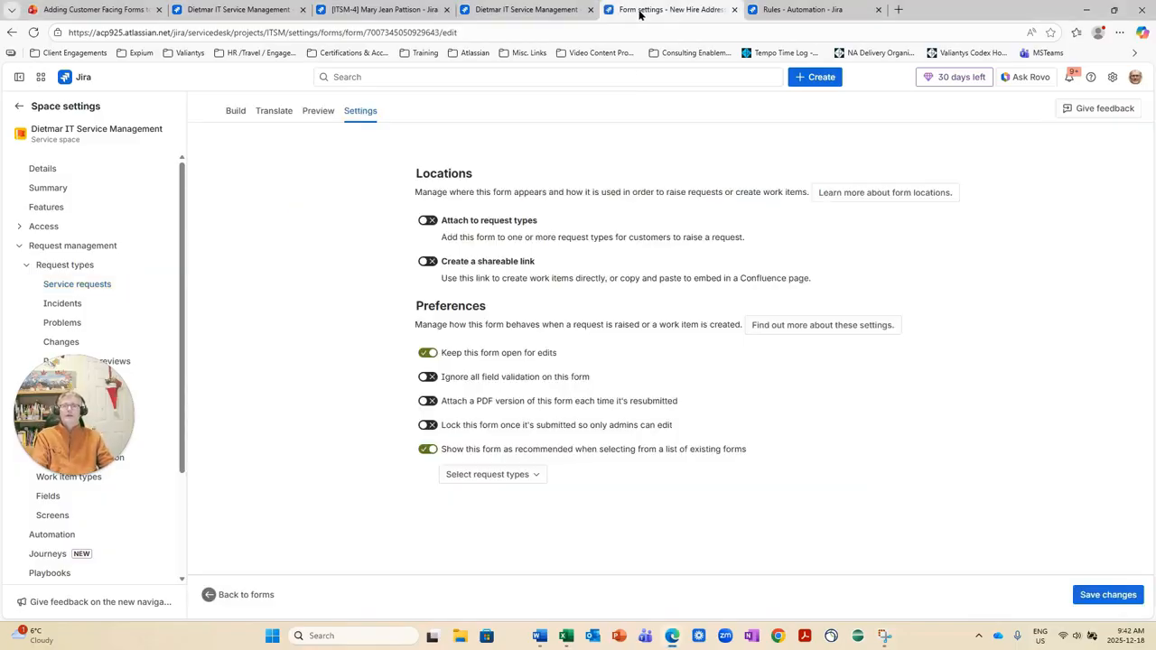
click(234, 597)
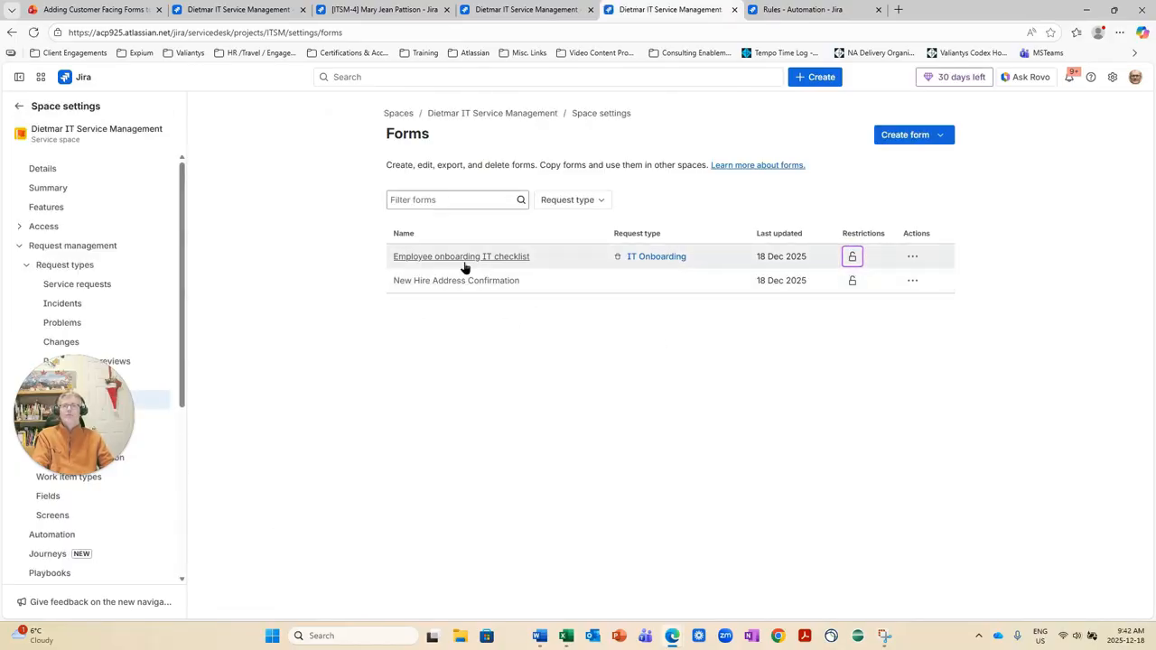
click(471, 258)
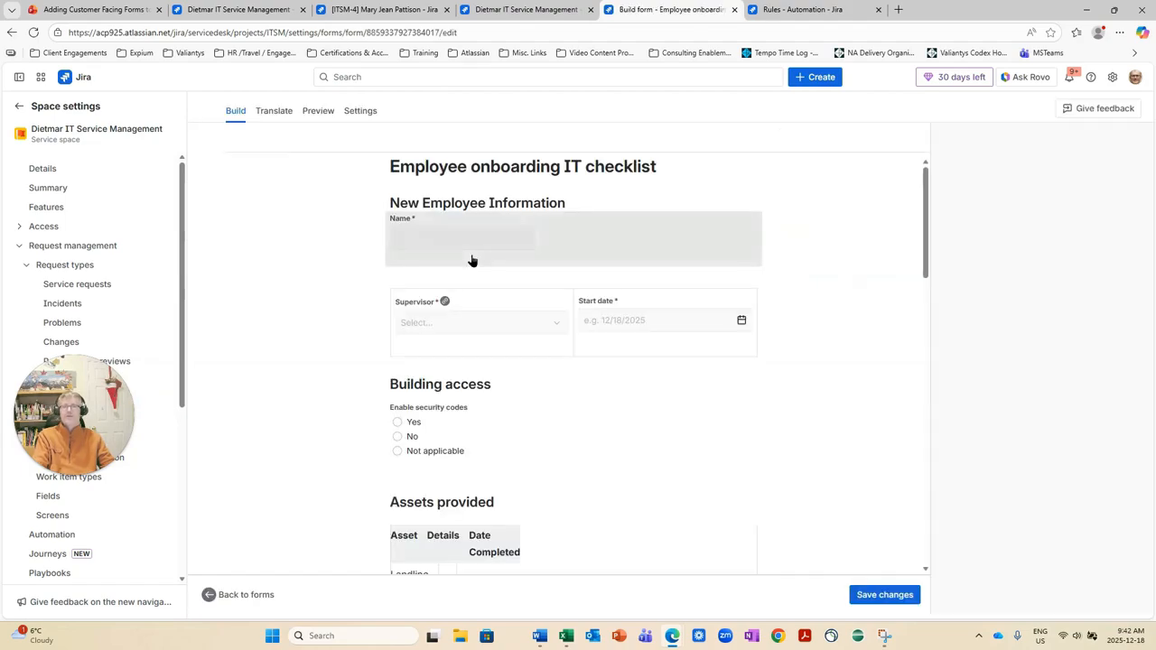
scroll(409, 439, down, 3)
scroll(409, 439, up, 3)
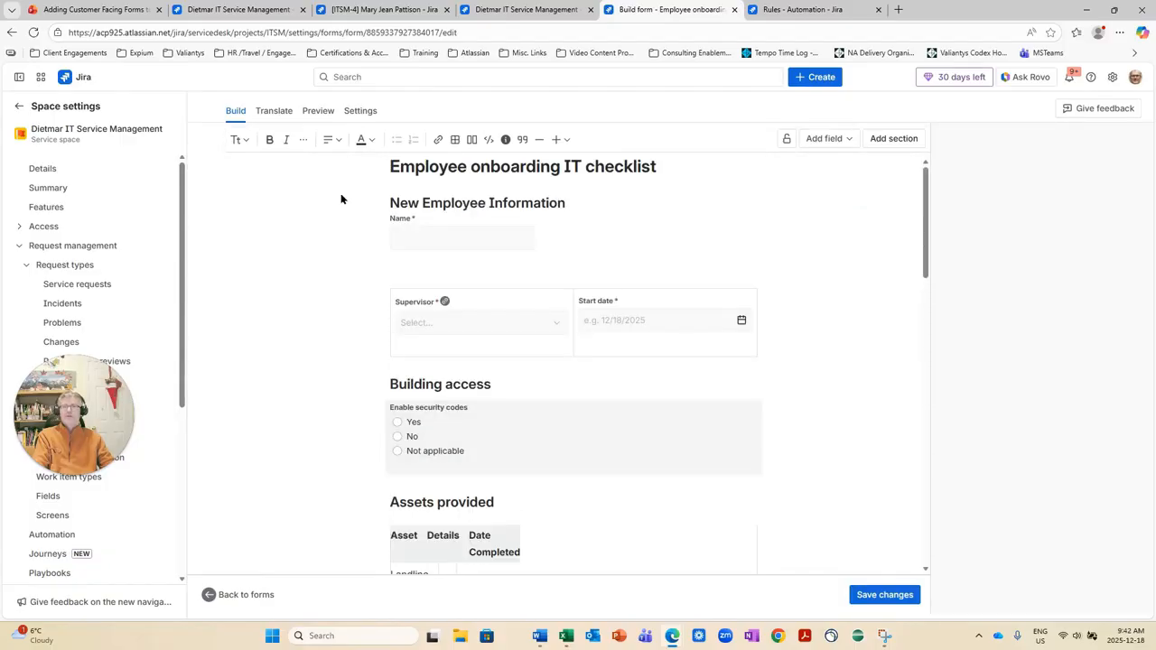
click(362, 114)
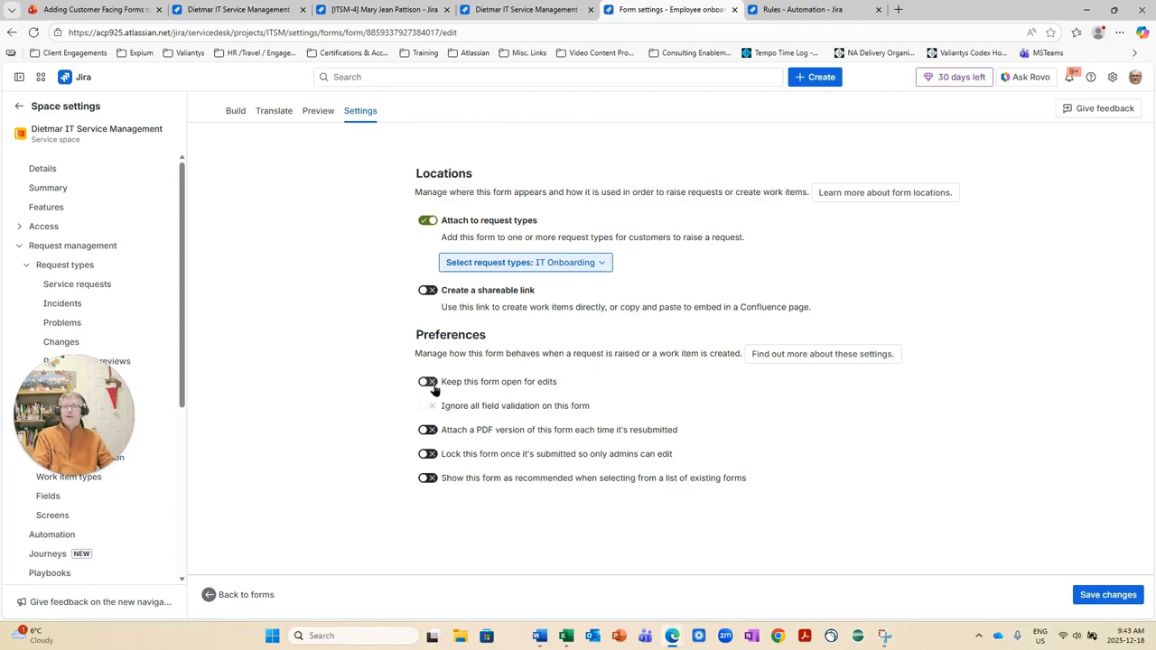
Return to the forms list, open the New Hire Address Confirmation form for editing and look through its fields
click(226, 595)
click(647, 99)
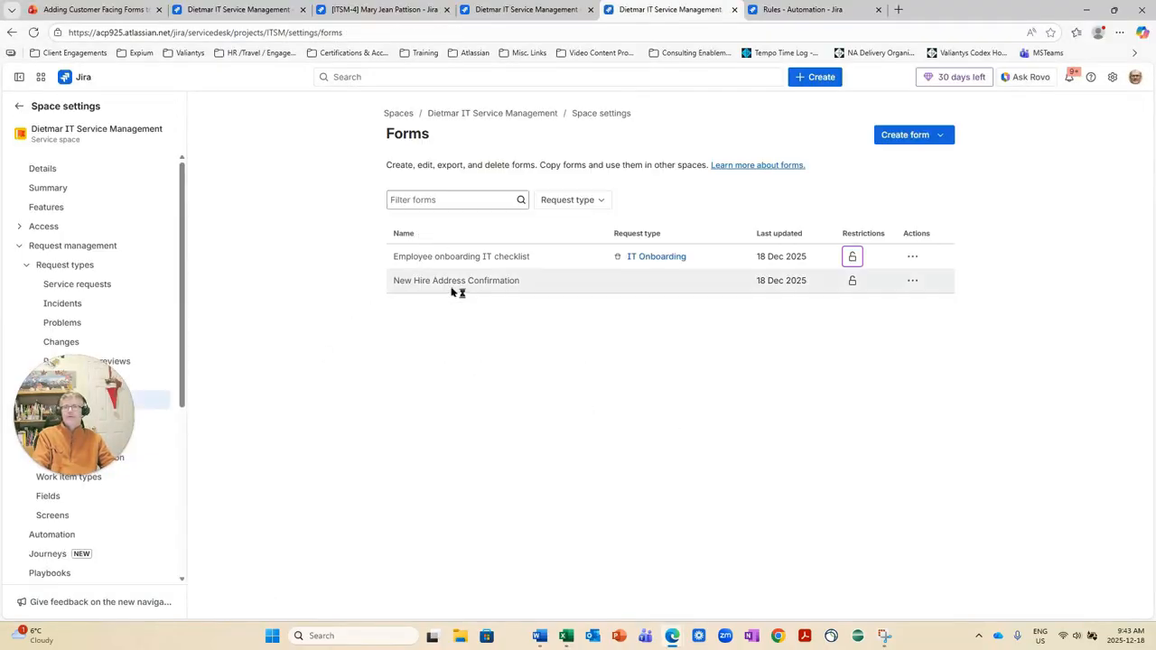
click(428, 282)
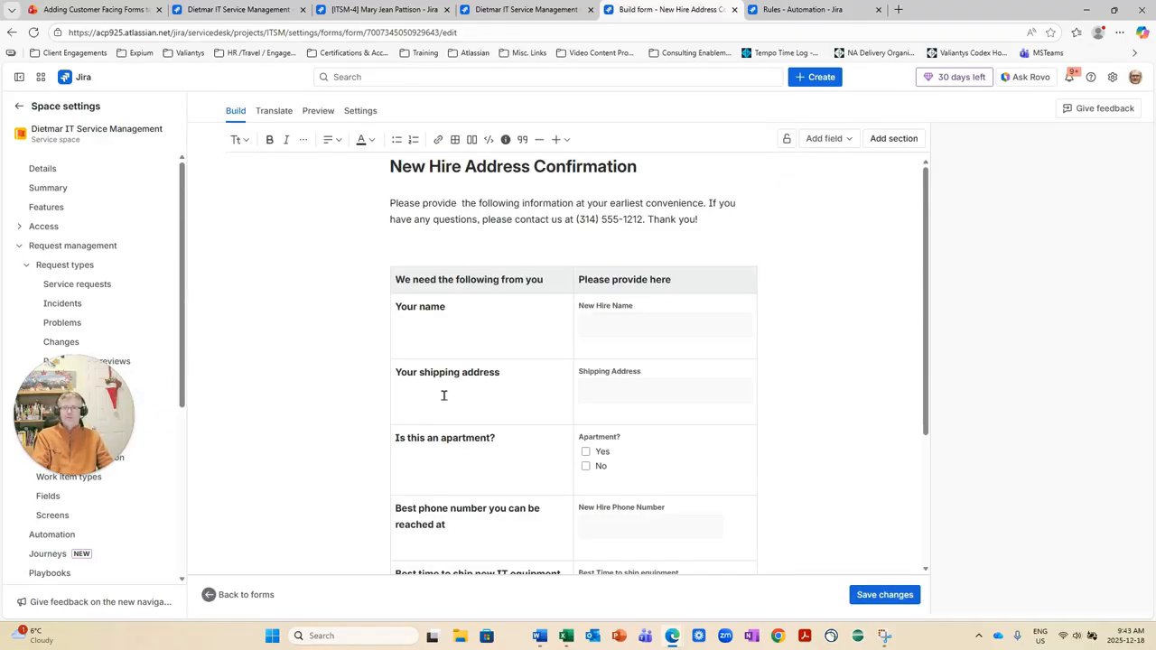
scroll(444, 392, down, 2)
scroll(455, 380, up, 3)
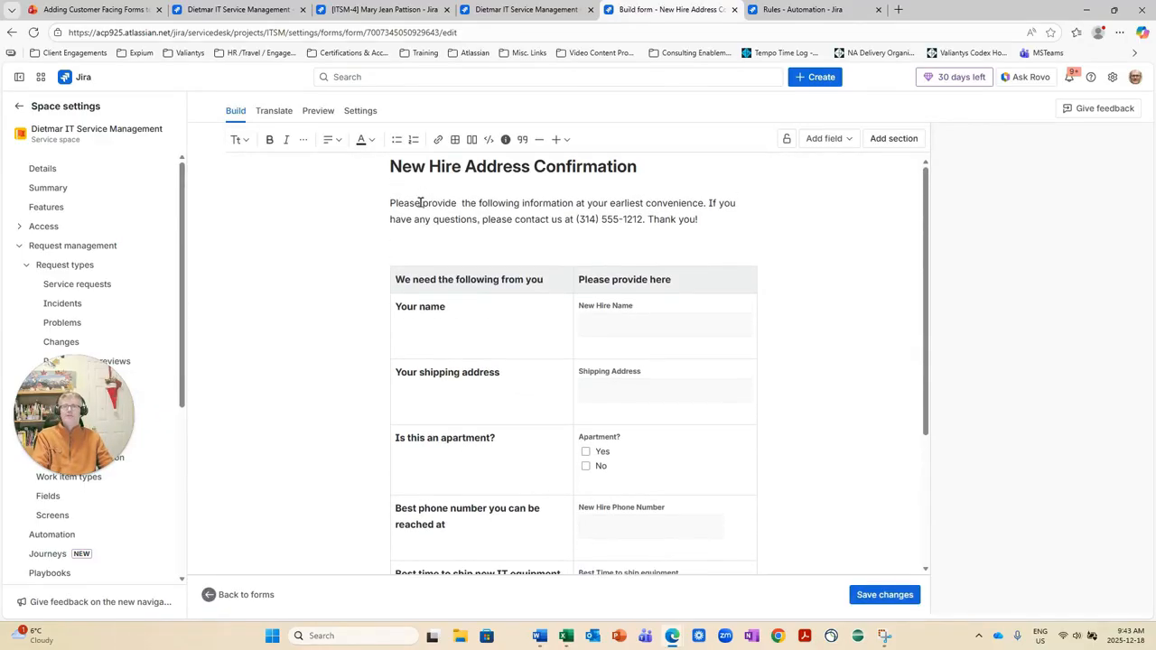
Turn on showing the New Hire Address Confirmation form as recommended when selecting from existing forms, and save the form settings
click(365, 117)
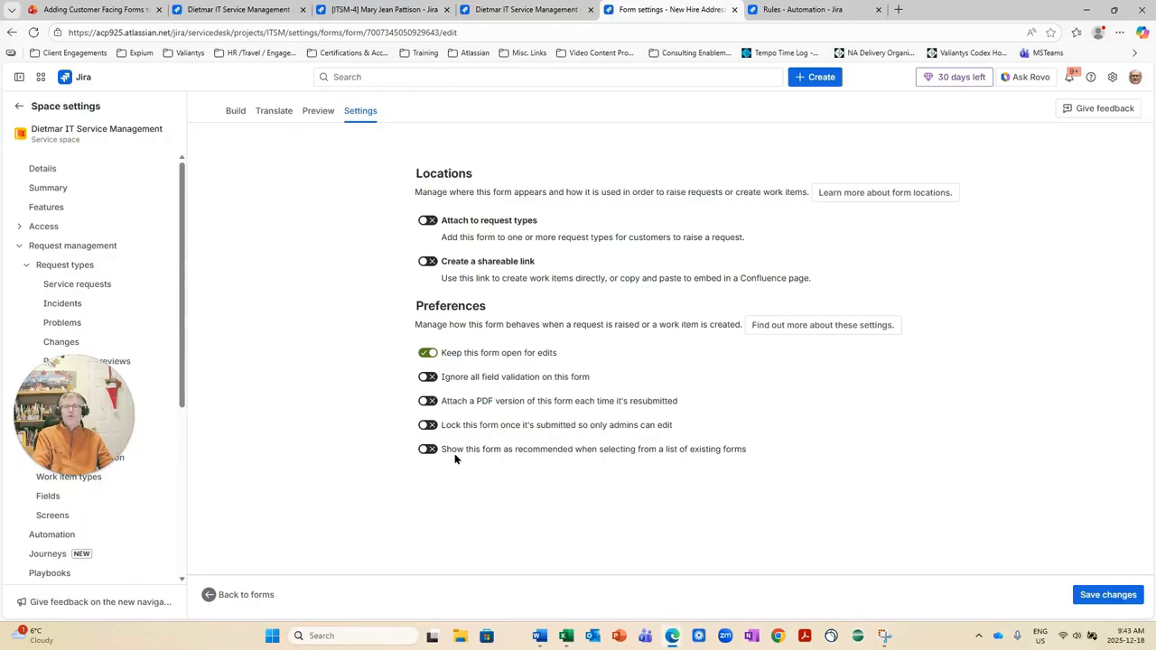
click(427, 452)
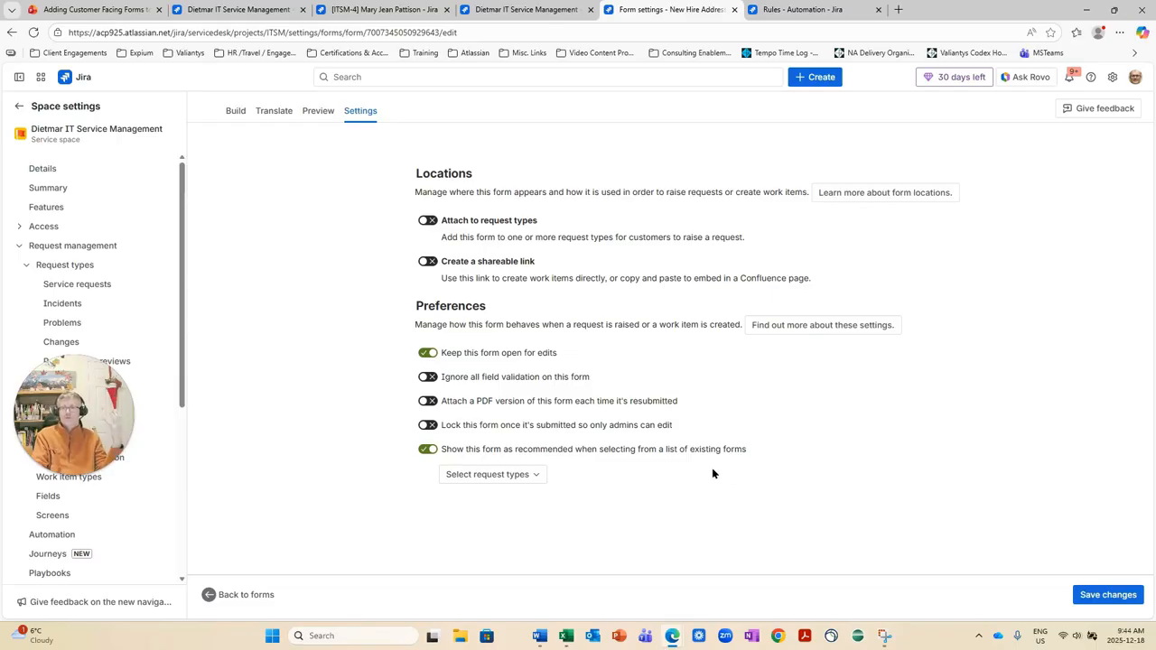
click(1118, 594)
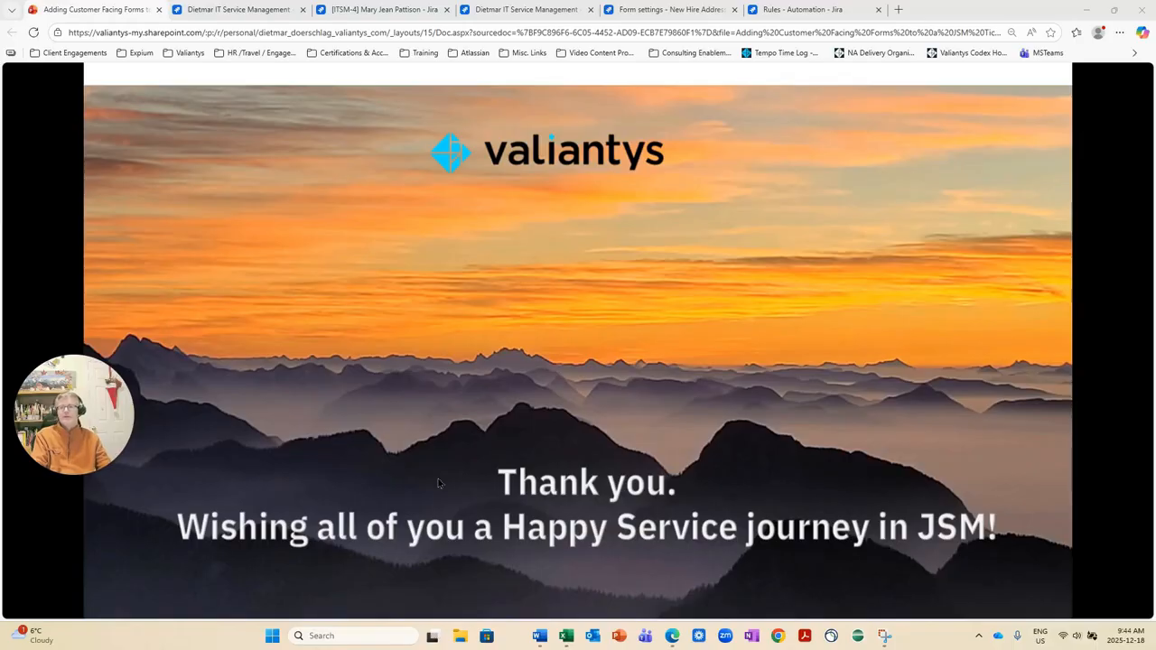
mouse_move(71, 400)
drag(72, 400, 71, 470)
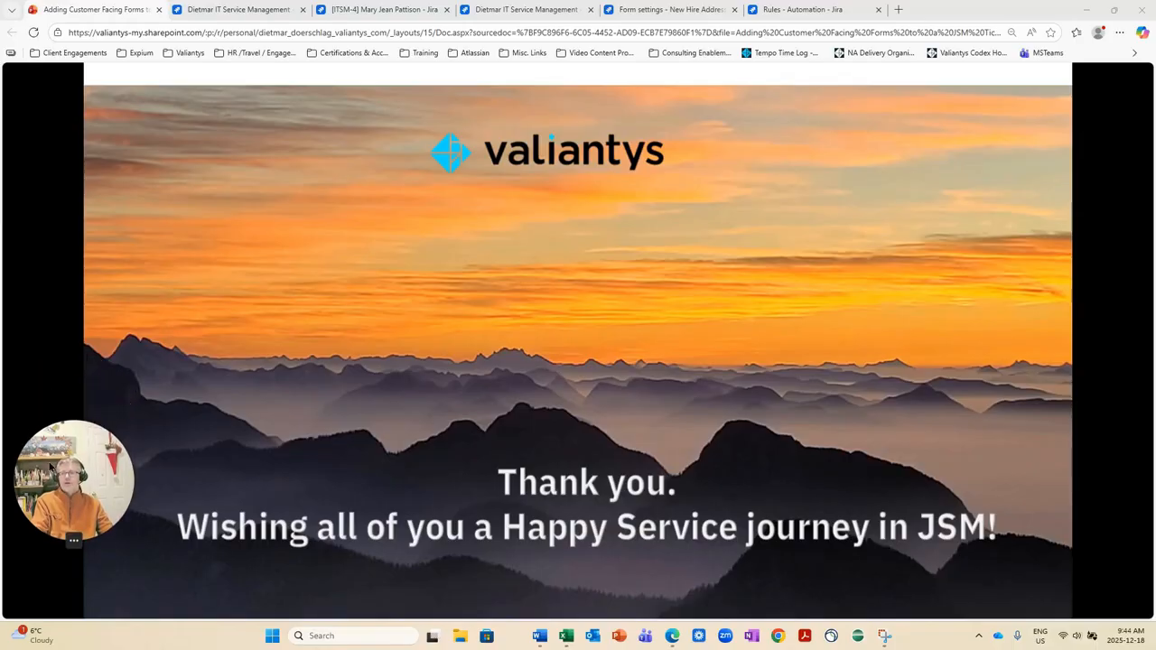